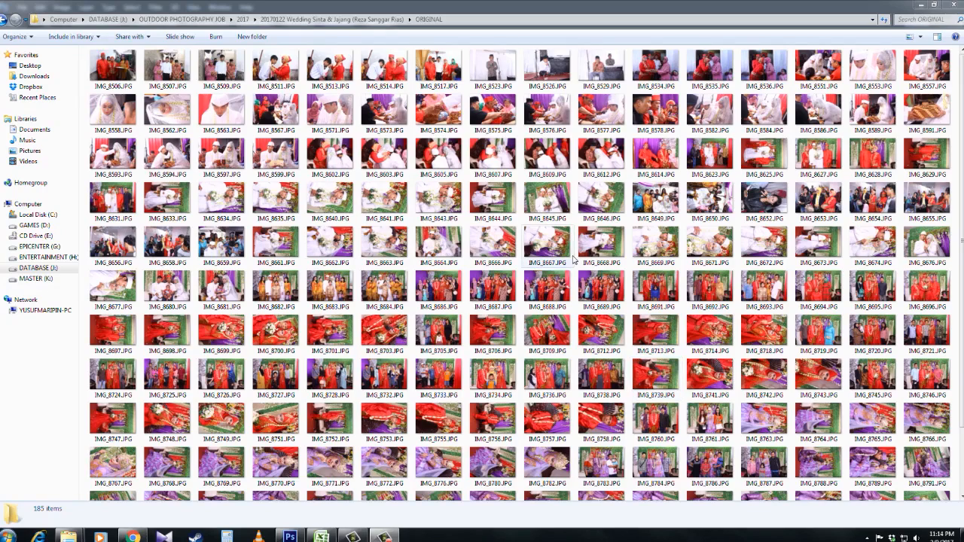
# Enlarge the photo thumbnails in the ORIGINAL folder and browse to the couple's bouquet portraits.
pyautogui.click(181, 198)
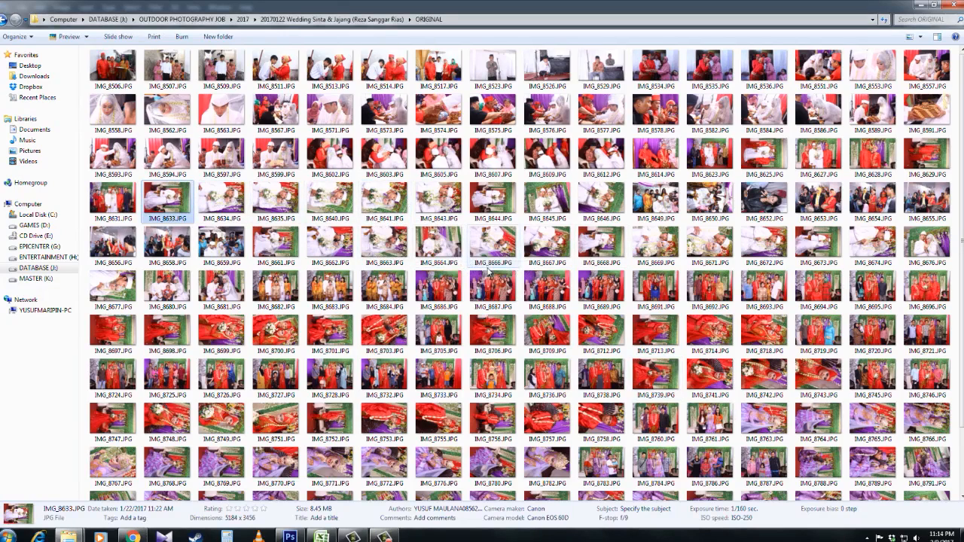
pyautogui.click(920, 36)
pyautogui.click(916, 15)
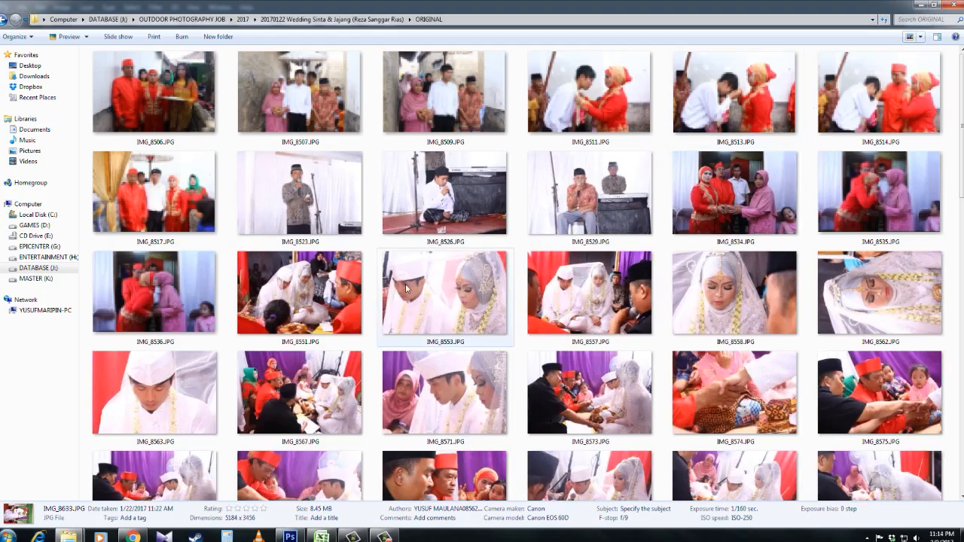
pyautogui.scroll(-5, 452, 384)
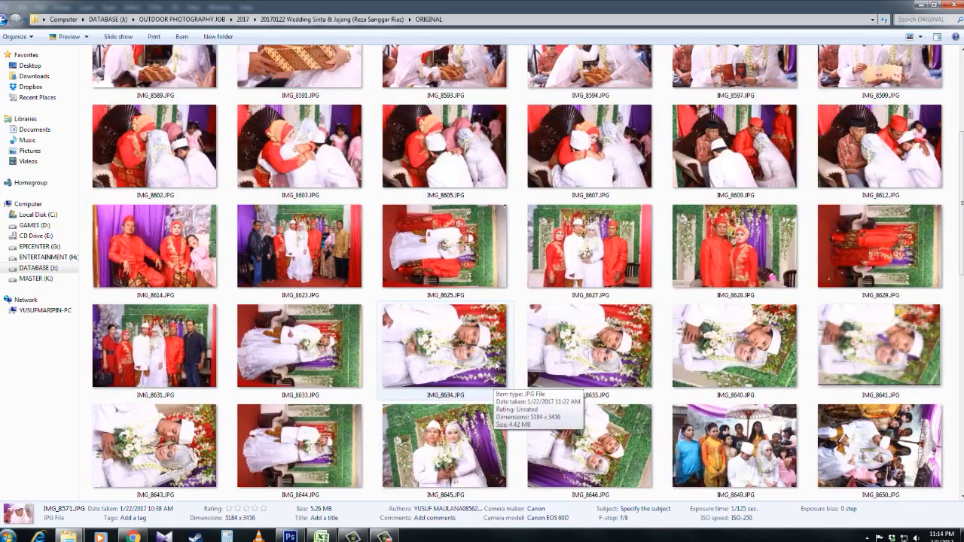
# Select the couple portraits IMG_8633, IMG_8634, IMG_8641, IMG_8643, IMG_8644, IMG_8646, IMG_8669 and IMG_8672 together.
pyautogui.click(301, 350)
pyautogui.scroll(-2, 426, 362)
pyautogui.scroll(1, 416, 194)
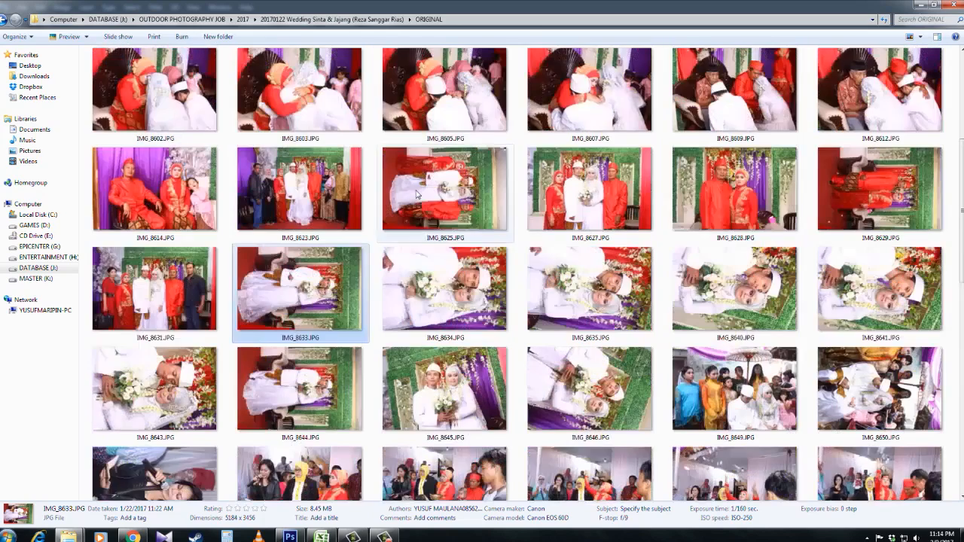
pyautogui.keyDown('ctrl'); pyautogui.click(444, 294); pyautogui.keyUp('ctrl')
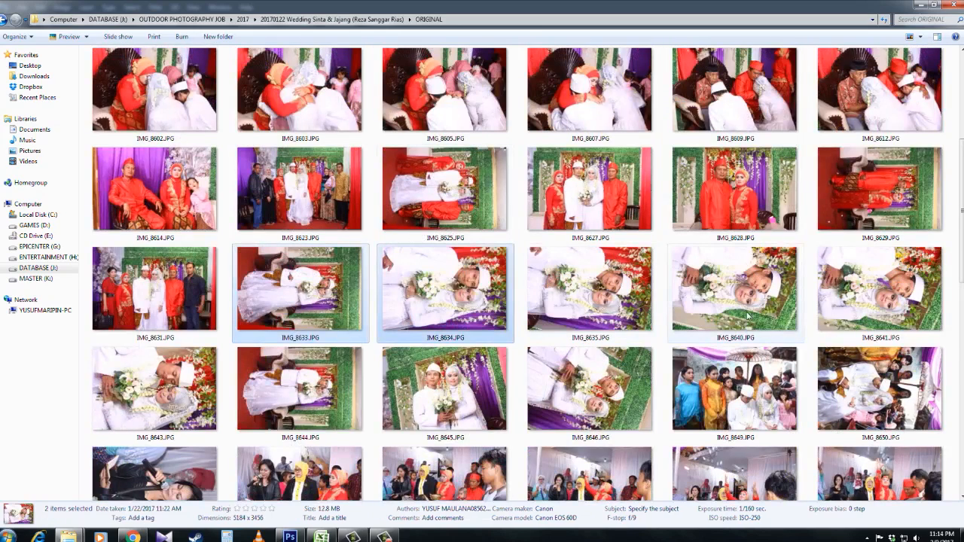
pyautogui.keyDown('ctrl'); pyautogui.click(859, 296); pyautogui.keyUp('ctrl')
pyautogui.keyDown('ctrl'); pyautogui.click(154, 388); pyautogui.keyUp('ctrl')
pyautogui.keyDown('ctrl'); pyautogui.click(301, 388); pyautogui.keyUp('ctrl')
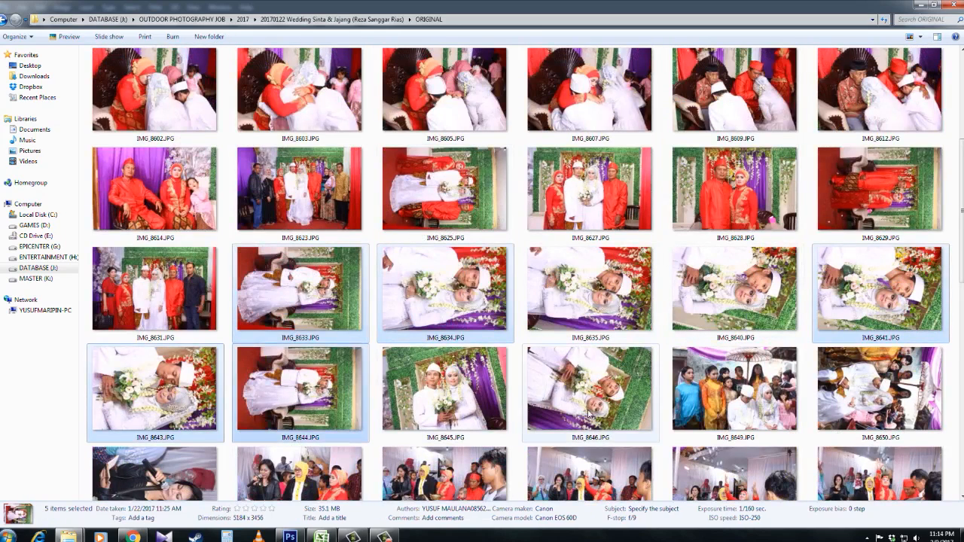
pyautogui.keyDown('ctrl'); pyautogui.click(590, 413); pyautogui.keyUp('ctrl')
pyautogui.scroll(-3, 590, 413)
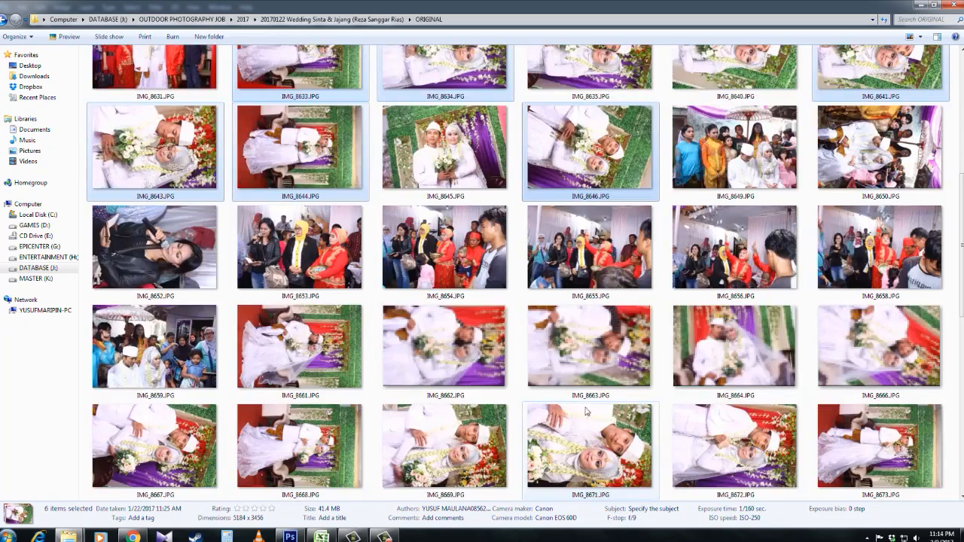
pyautogui.keyDown('ctrl'); pyautogui.click(489, 469); pyautogui.keyUp('ctrl')
pyautogui.keyDown('ctrl'); pyautogui.click(735, 450); pyautogui.keyUp('ctrl')
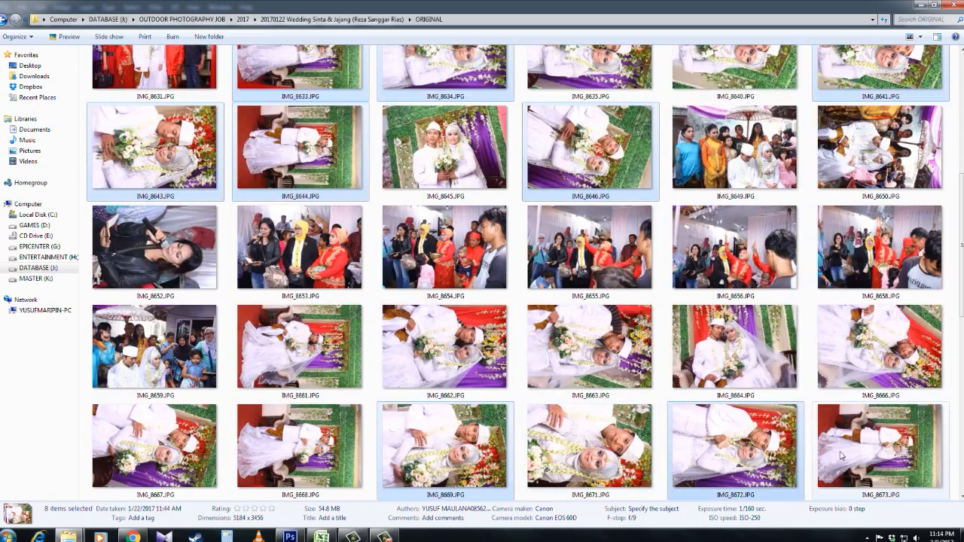
# Open the selected couple portraits in Photoshop as separate documents.
pyautogui.scroll(-3, 838, 482)
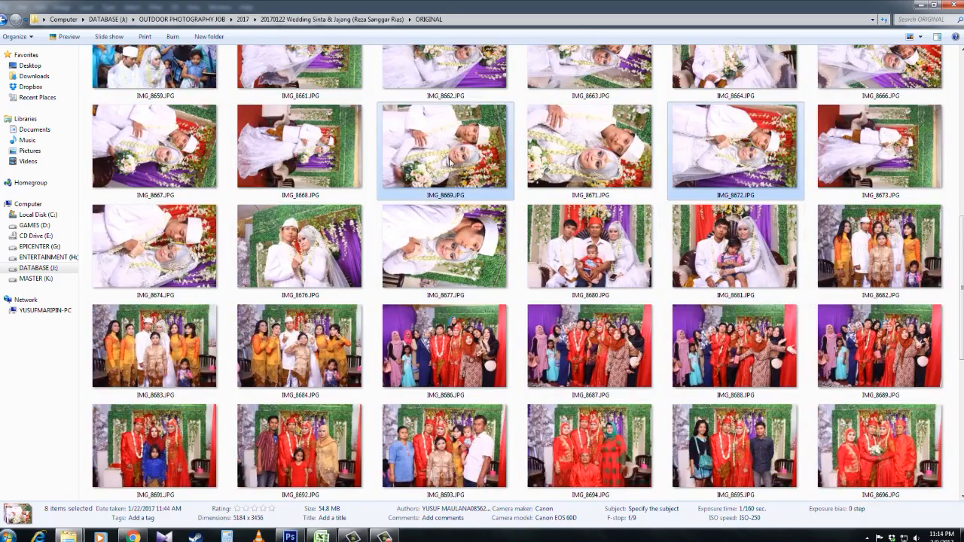
pyautogui.scroll(-1, 335, 437)
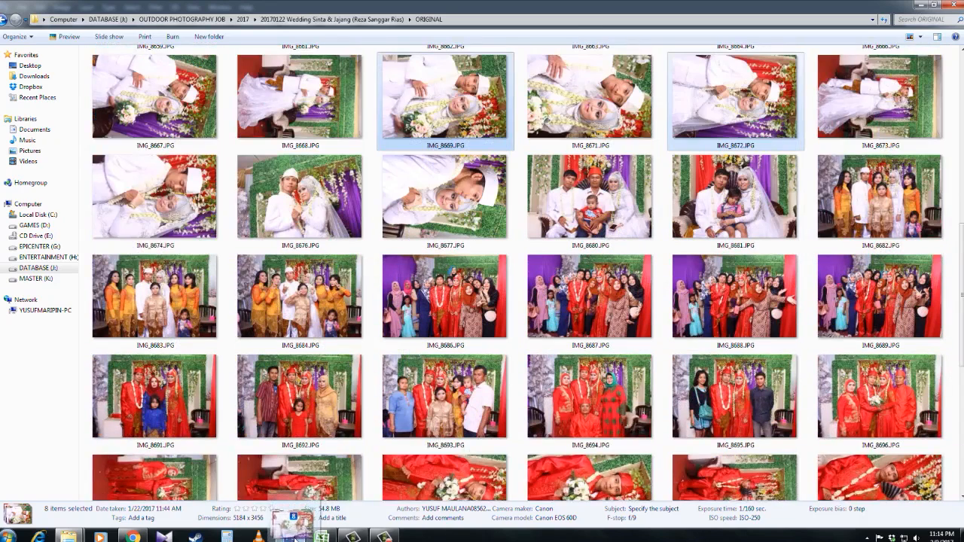
pyautogui.click(289, 537)
pyautogui.moveTo(329, 337); pyautogui.dragTo(411, 35)
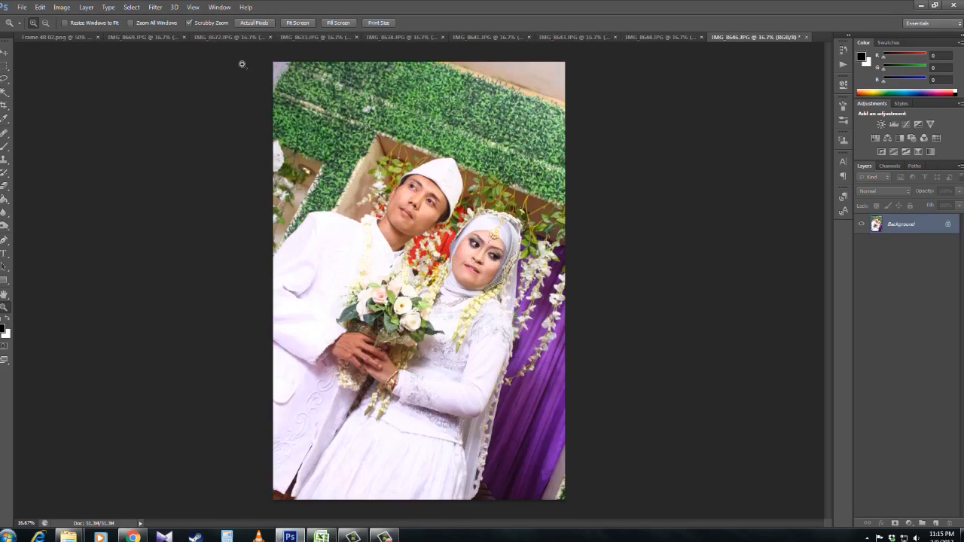
# In IMG_8669, heal the skin beneath the groom's eye beside his nose with a 72 px Healing Brush.
pyautogui.click(162, 37)
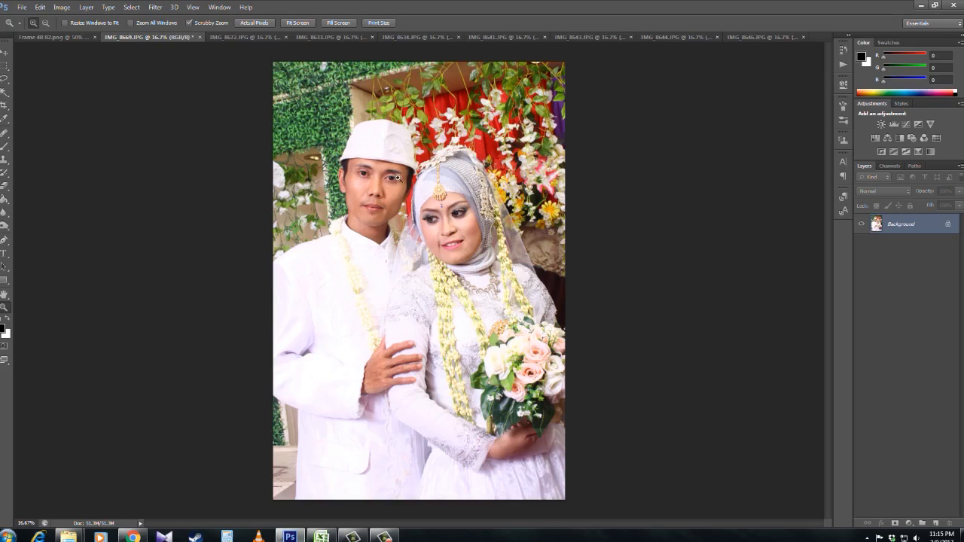
pyautogui.click(377, 176)
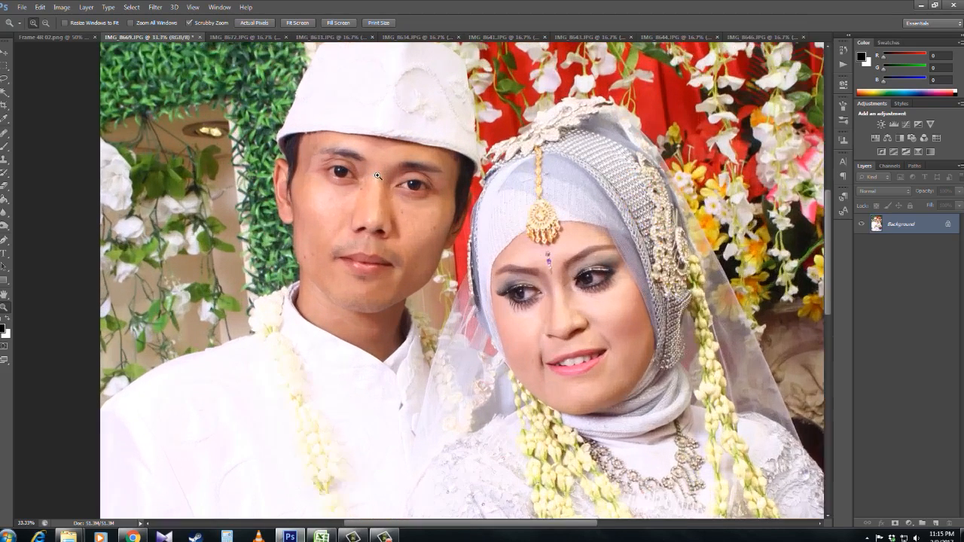
pyautogui.click(377, 175)
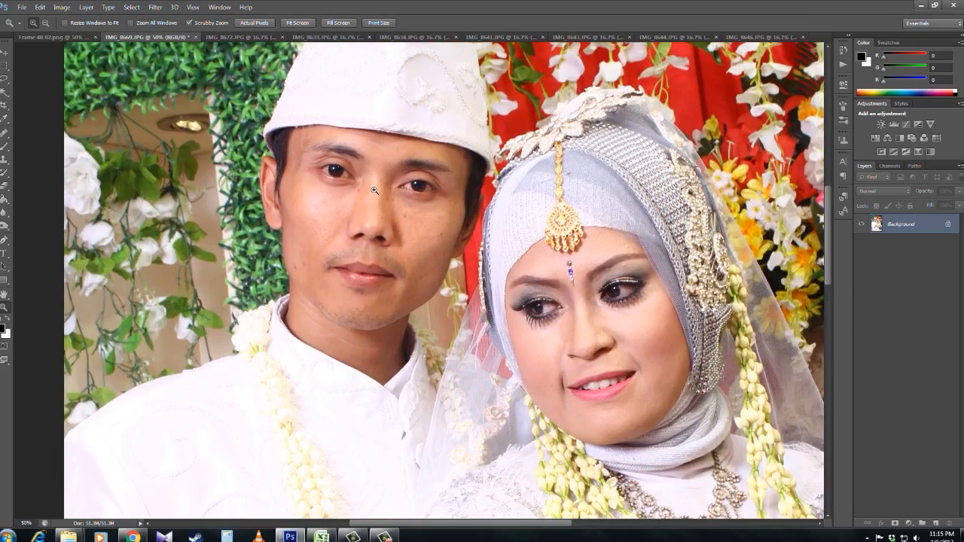
pyautogui.press('s')
pyautogui.rightClick(391, 213)
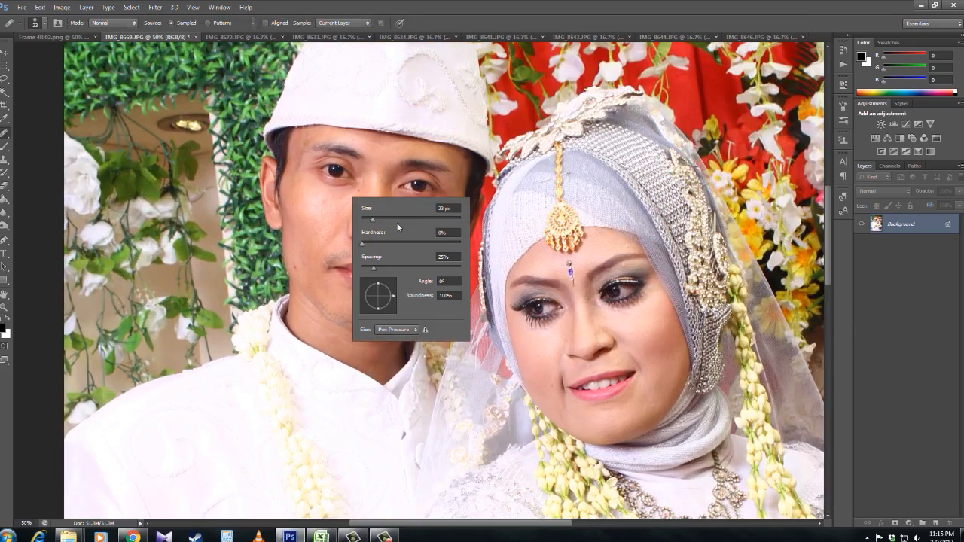
pyautogui.click(397, 223)
pyautogui.keyDown('alt'); pyautogui.click(350, 197); pyautogui.keyUp('alt')
pyautogui.click(357, 191)
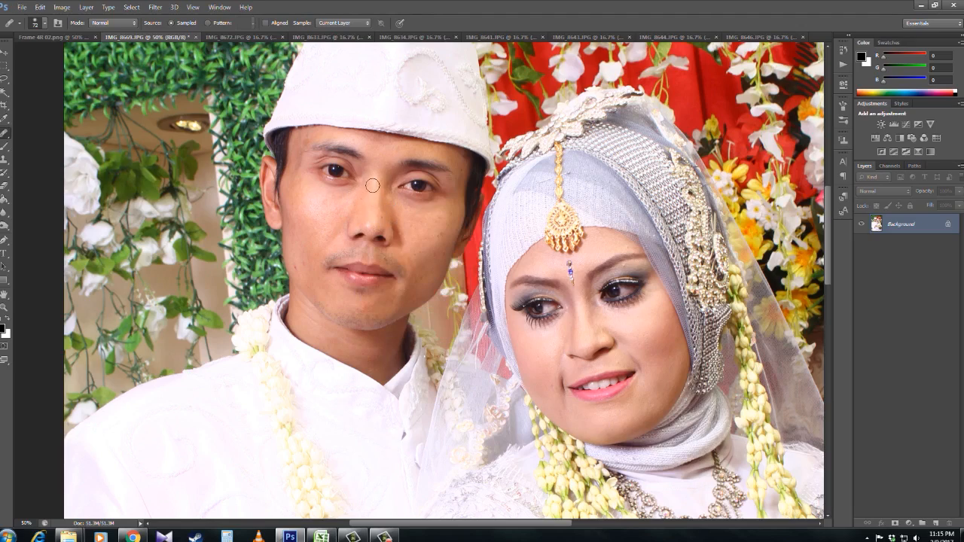
# Heal the blemishes on both of the groom's cheeks, sampling clean skin beside each spot.
pyautogui.keyDown('alt'); pyautogui.click(428, 234); pyautogui.keyUp('alt')
pyautogui.click(436, 233)
pyautogui.keyDown('alt'); pyautogui.click(430, 227); pyautogui.keyUp('alt')
pyautogui.click(440, 217)
pyautogui.keyDown('alt'); pyautogui.click(319, 235); pyautogui.keyUp('alt')
pyautogui.click(314, 242)
pyautogui.keyDown('alt'); pyautogui.click(316, 219); pyautogui.keyUp('alt')
pyautogui.click(325, 205)
# Heal the blemishes along the groom's jaw and chin using nearby clean skin.
pyautogui.keyDown('alt'); pyautogui.click(297, 250); pyautogui.keyUp('alt')
pyautogui.click(299, 266)
pyautogui.keyDown('alt'); pyautogui.click(348, 297); pyautogui.keyUp('alt')
pyautogui.click(360, 297)
pyautogui.keyDown('alt'); pyautogui.click(350, 301); pyautogui.keyUp('alt')
pyautogui.click(364, 303)
# Heal the blemishes on the bride's lower cheek and jawline using nearby clean skin.
pyautogui.keyDown('alt'); pyautogui.click(548, 367); pyautogui.keyUp('alt')
pyautogui.click(556, 386)
pyautogui.keyDown('alt'); pyautogui.click(635, 403); pyautogui.keyUp('alt')
pyautogui.click(656, 403)
pyautogui.keyDown('alt'); pyautogui.click(658, 367); pyautogui.keyUp('alt')
# Heal the remaining spots on the groom's upper cheek and the edge of his forehead.
pyautogui.keyDown('alt'); pyautogui.click(326, 198); pyautogui.keyUp('alt')
pyautogui.click(318, 201)
pyautogui.keyDown('alt'); pyautogui.click(299, 145); pyautogui.keyUp('alt')
pyautogui.click(302, 141)
pyautogui.keyDown('alt'); pyautogui.click(319, 186); pyautogui.keyUp('alt')
pyautogui.keyDown('alt'); pyautogui.click(319, 186); pyautogui.keyUp('alt')
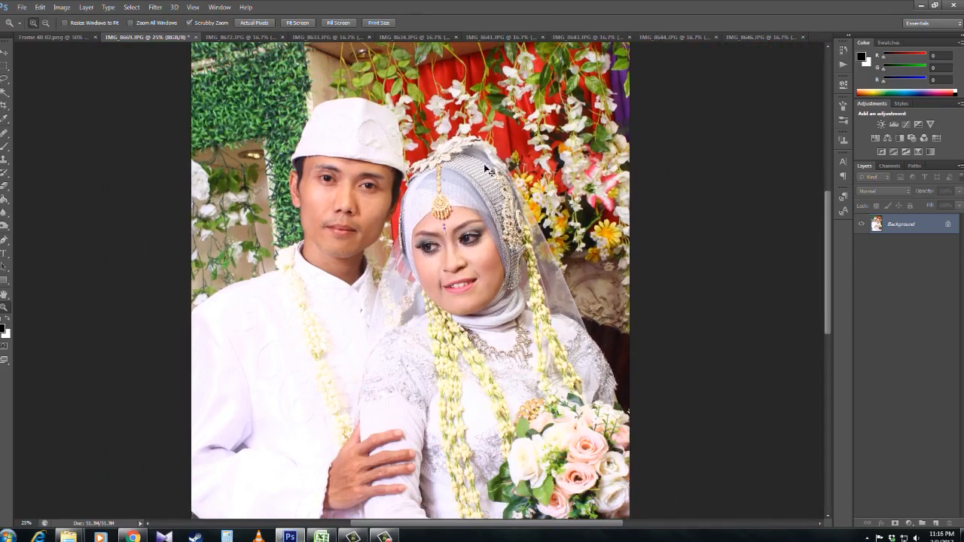
# Duplicate the photo layer, unlock the original background as Layer 0 and smooth it with Portraiture's Smoothing: High preset.
pyautogui.hotkey('ctrl', 'j')
pyautogui.keyDown('alt'); pyautogui.doubleClick(908, 246); pyautogui.keyUp('alt')
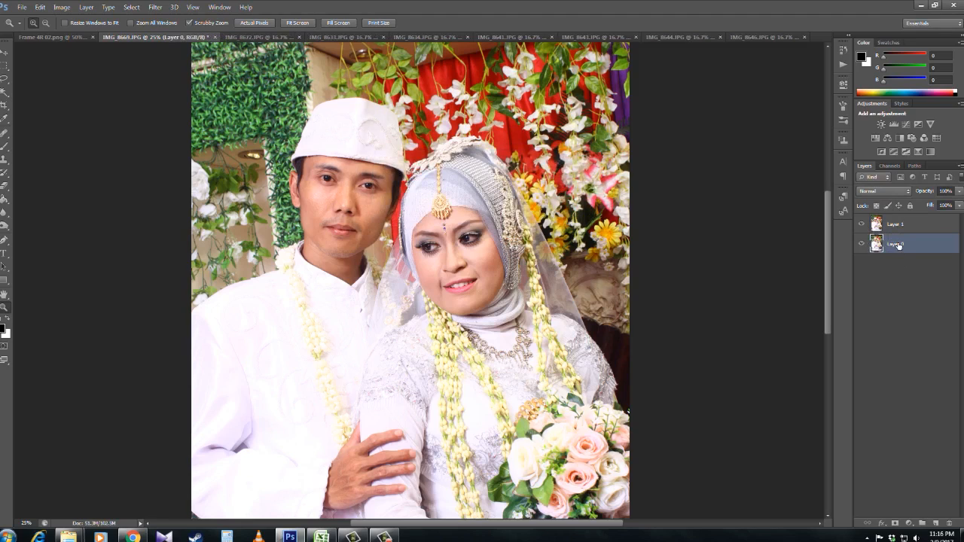
pyautogui.hotkey('ctrl', 'f')
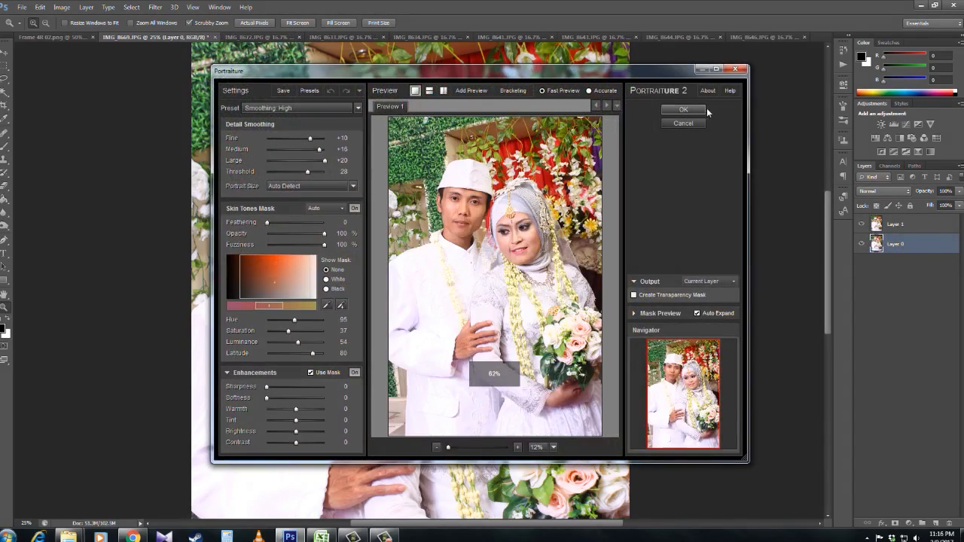
pyautogui.click(683, 110)
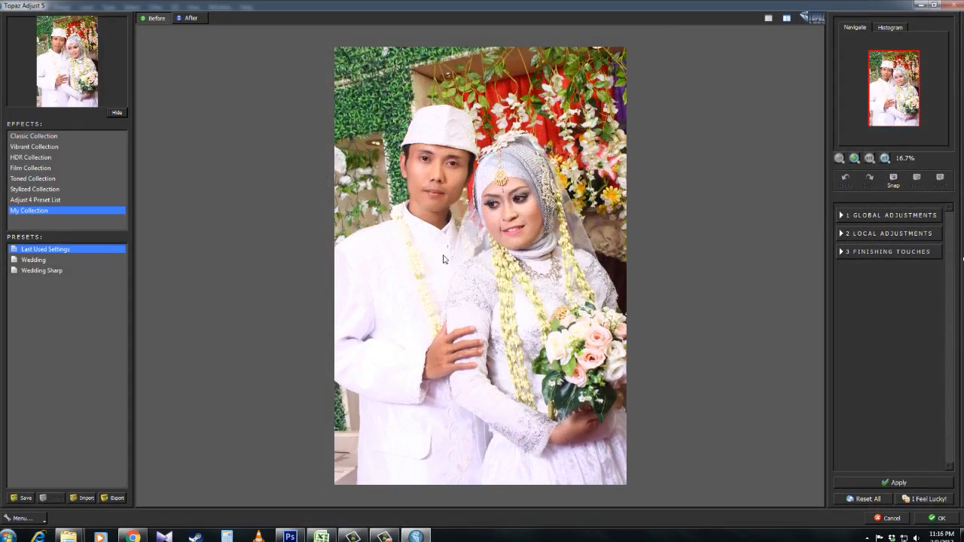
# Apply the Wedding preset from My Collection in Topaz Adjust and inspect the bride's face up close.
pyautogui.click(39, 260)
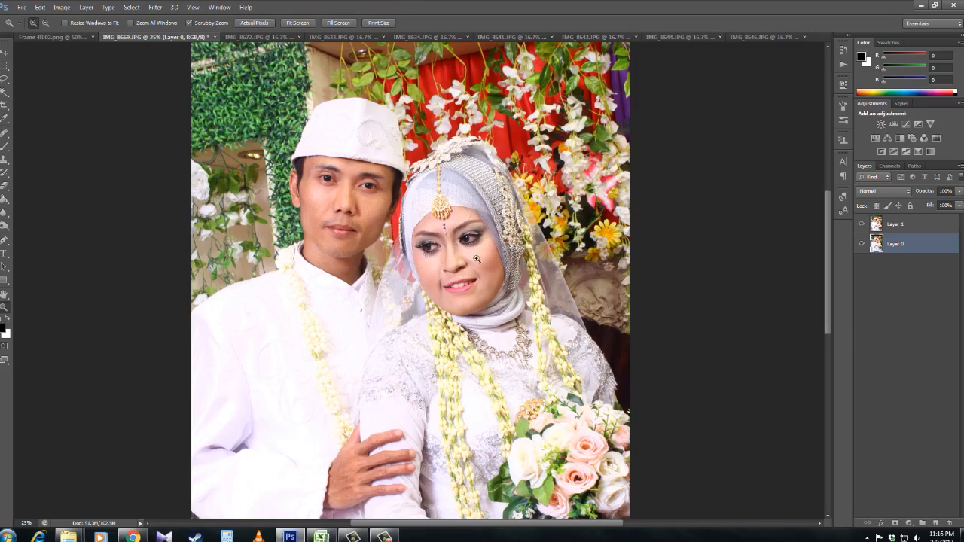
pyautogui.click(490, 181)
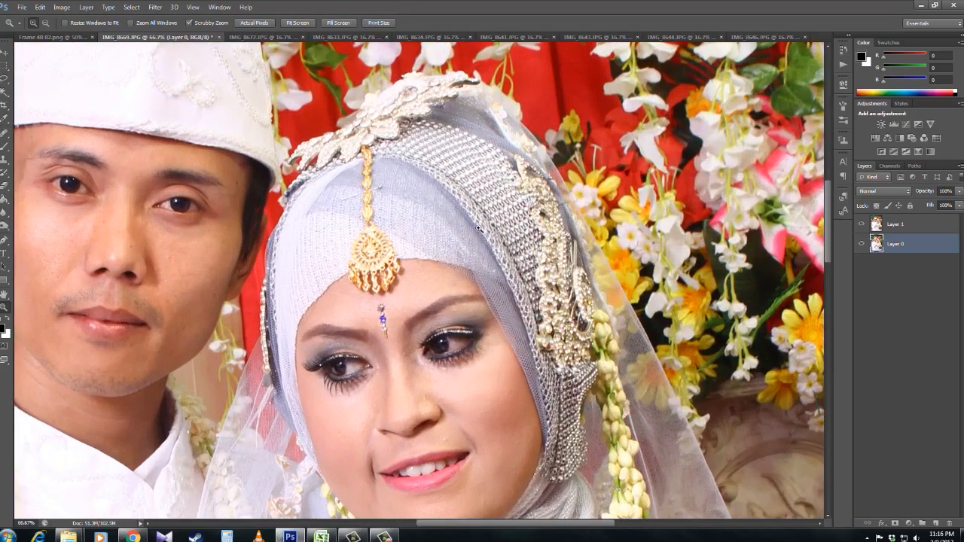
pyautogui.keyDown('alt'); pyautogui.click(480, 229); pyautogui.keyUp('alt')
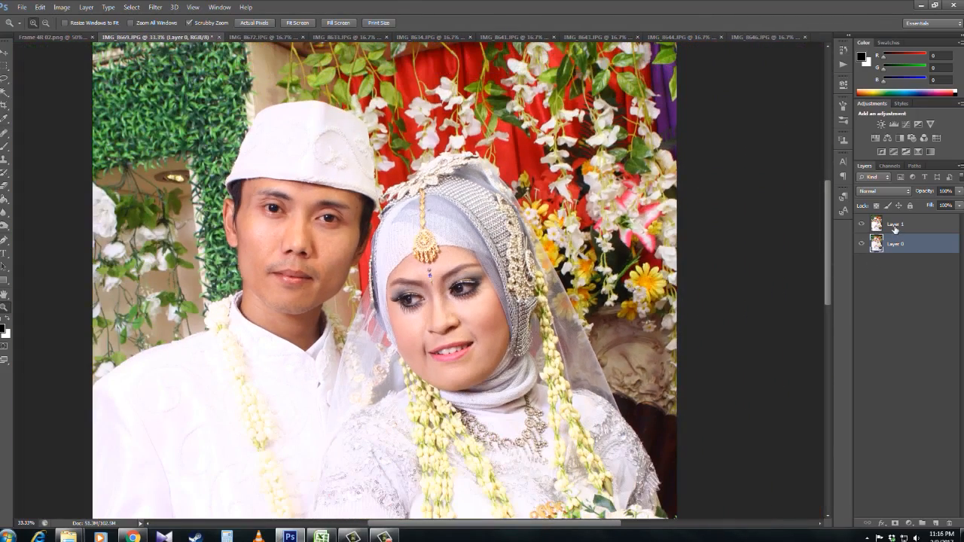
# Compare Layer 1 with the smoothed layer beneath it and add a layer mask to Layer 1.
pyautogui.click(895, 227)
pyautogui.click(862, 225)
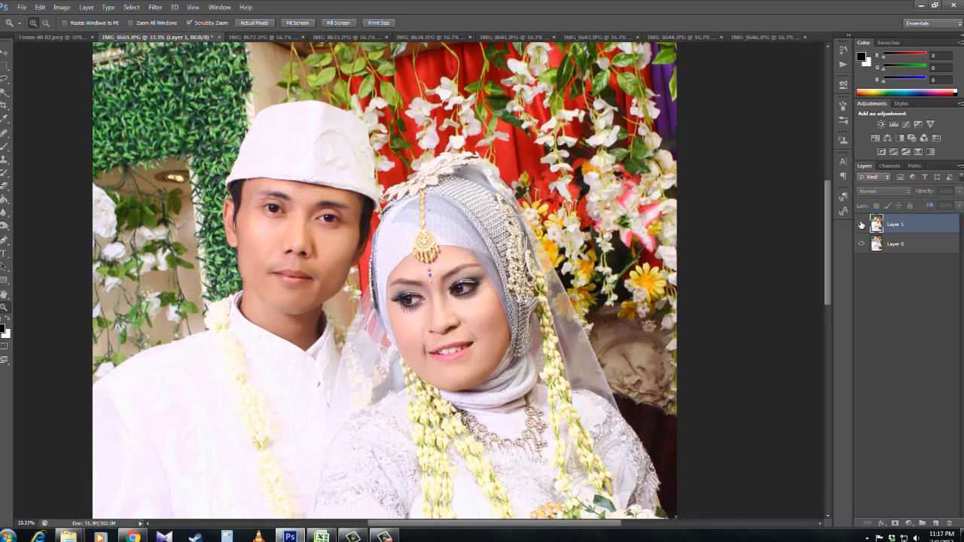
pyautogui.click(862, 224)
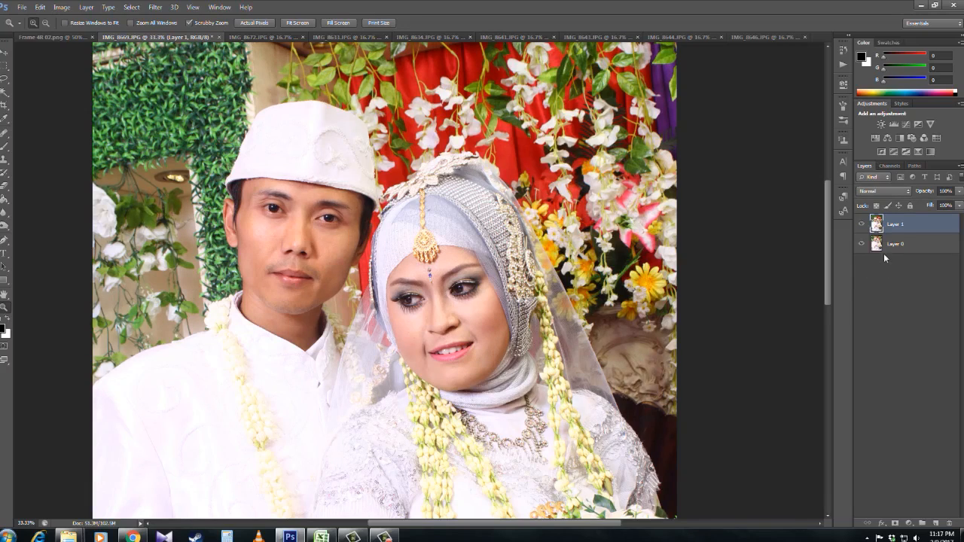
pyautogui.click(445, 284)
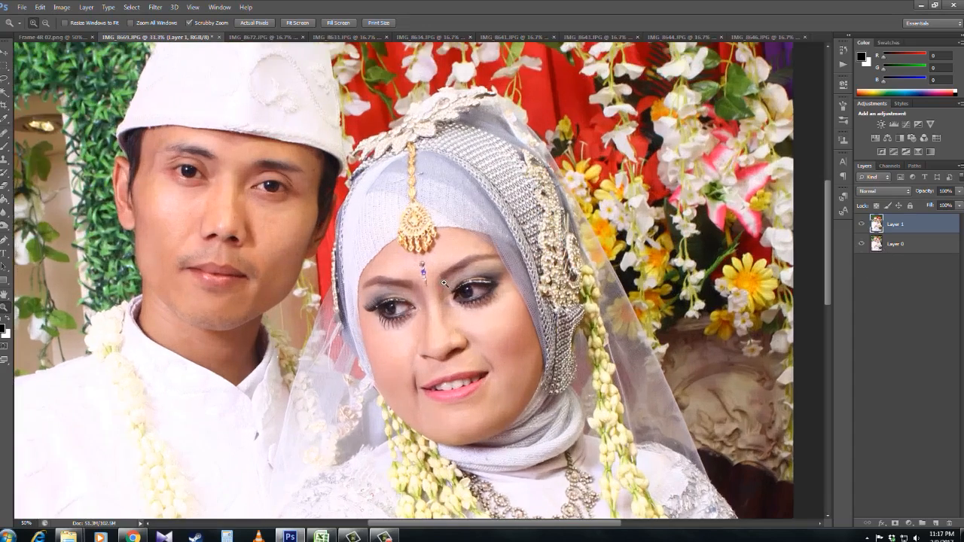
pyautogui.click(446, 284)
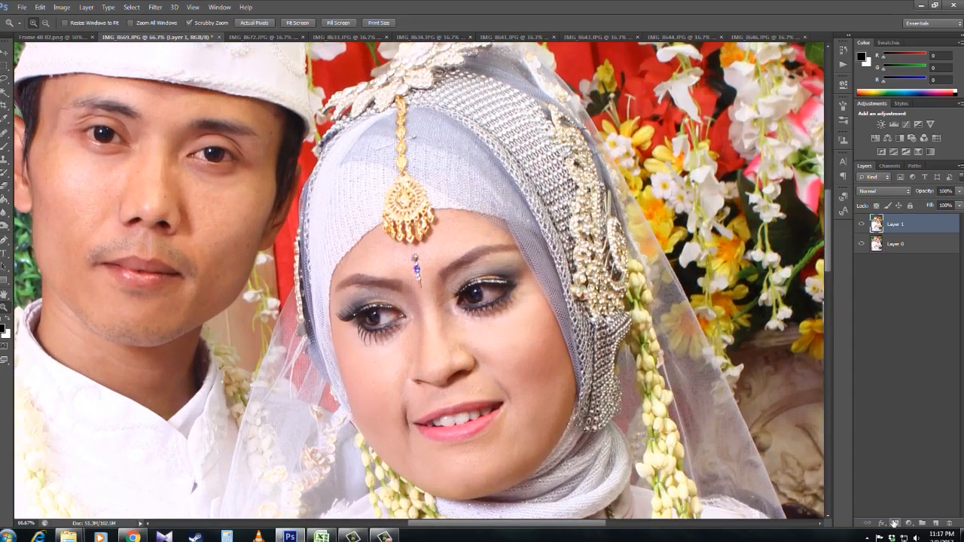
pyautogui.click(893, 522)
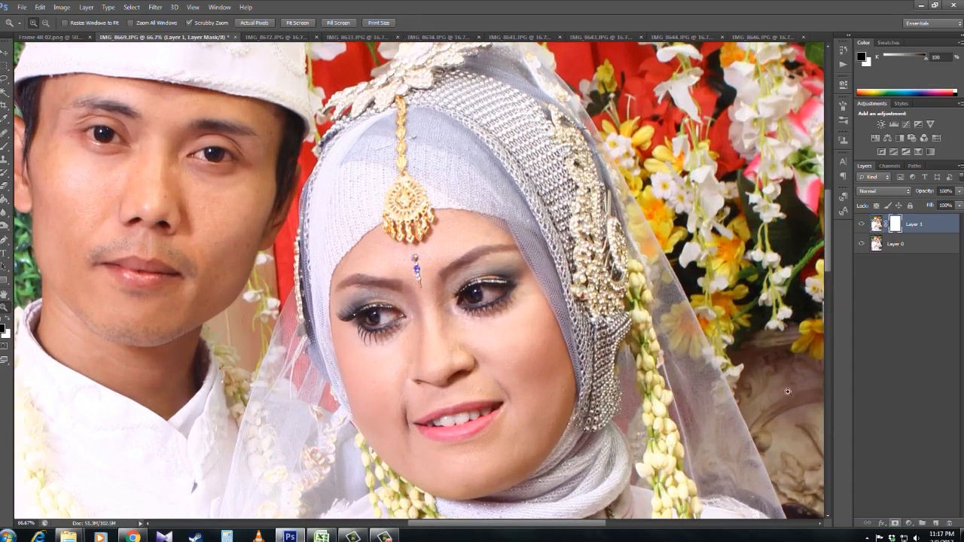
# Paint black on Layer 1's mask over the bride's facial skin with a softer 108 px brush.
pyautogui.click(416, 266)
pyautogui.press('b')
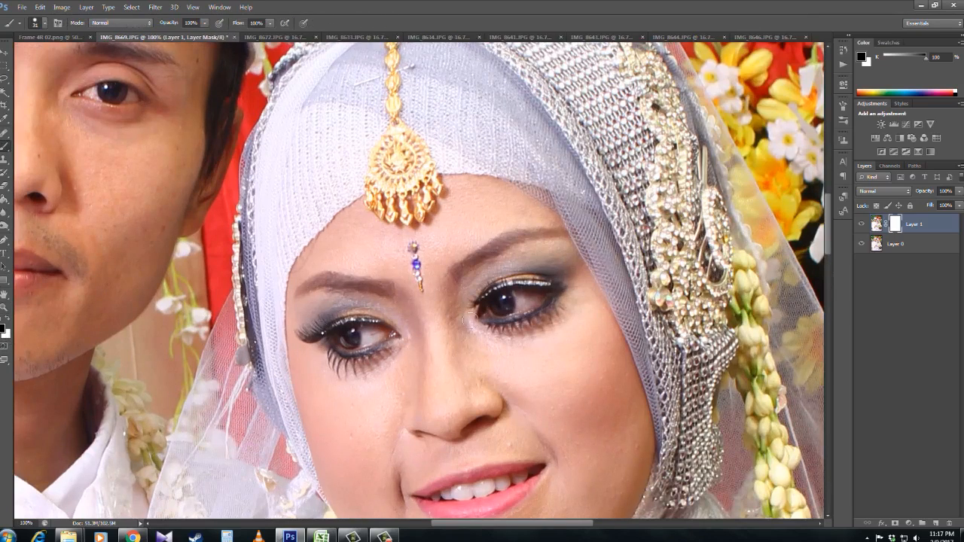
pyautogui.rightClick(534, 287)
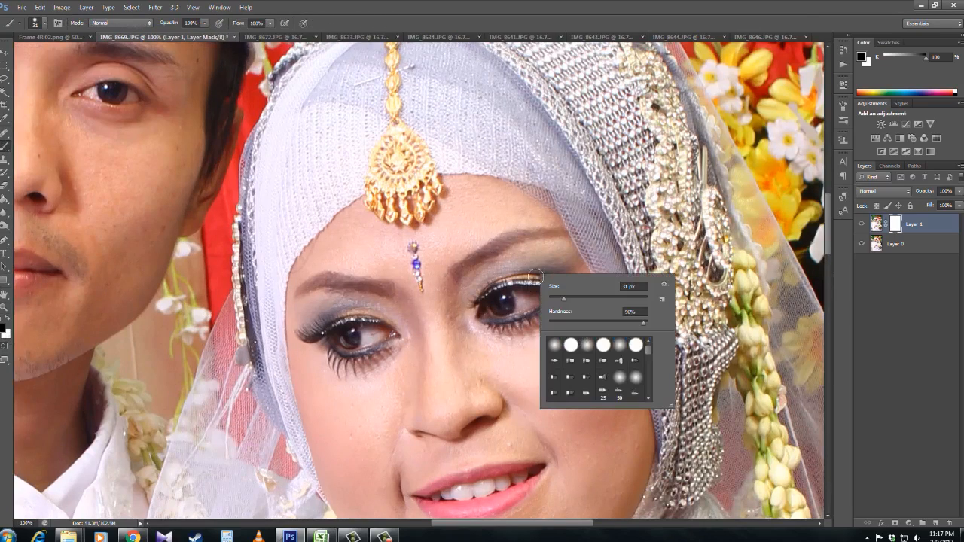
pyautogui.click(568, 323)
pyautogui.click(602, 299)
pyautogui.click(359, 230)
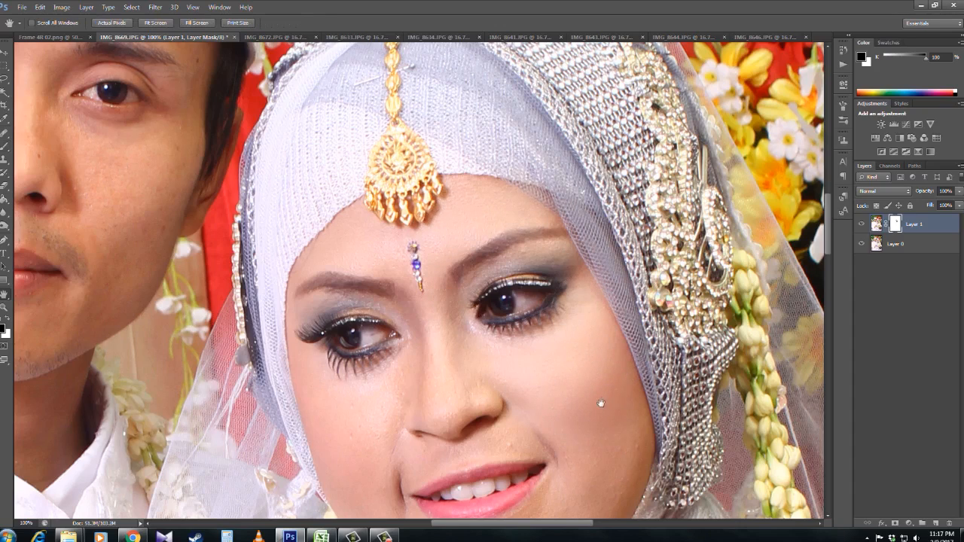
pyautogui.moveTo(596, 402); pyautogui.dragTo(596, 224)
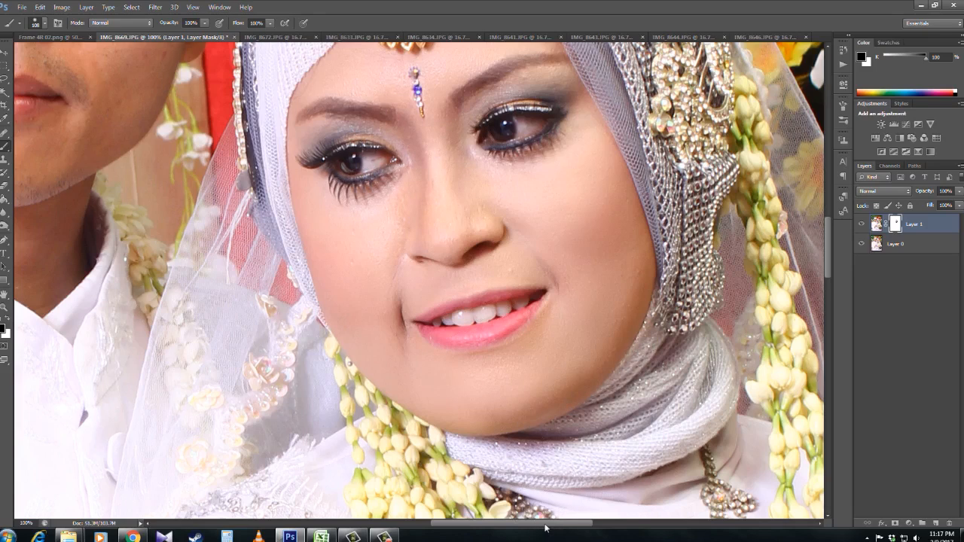
# Paint black on Layer 1's mask over the groom's facial skin to reveal the smoothed layer beneath.
pyautogui.moveTo(548, 525); pyautogui.dragTo(464, 526)
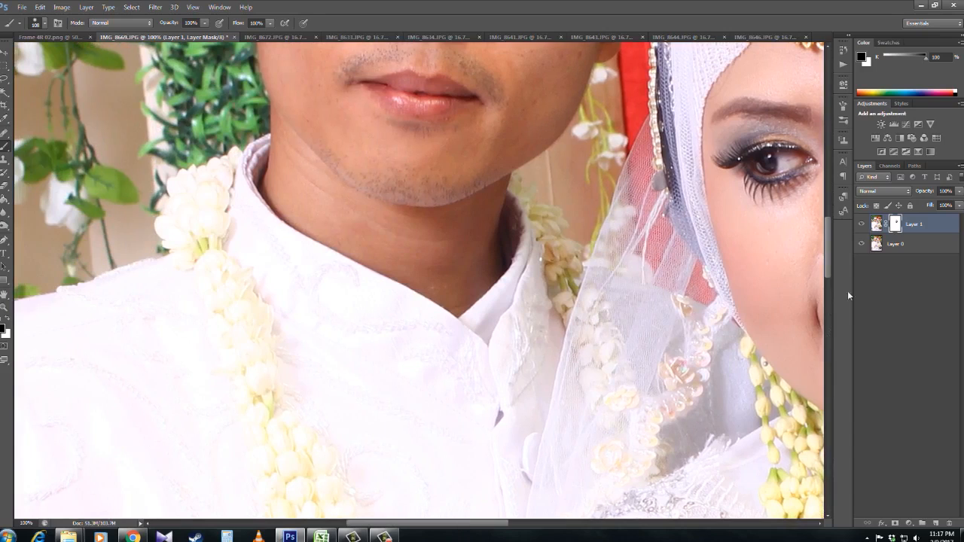
pyautogui.moveTo(828, 246); pyautogui.dragTo(828, 213)
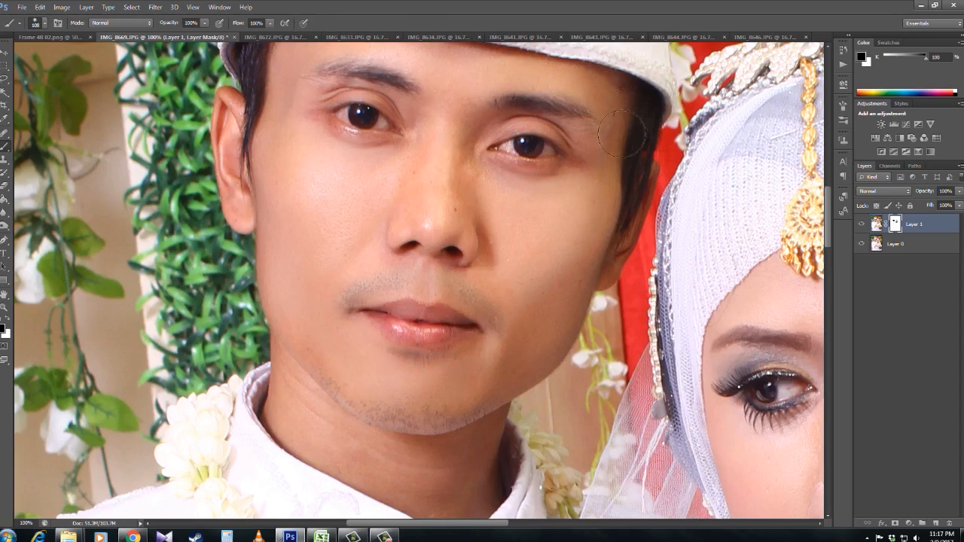
pyautogui.moveTo(452, 104); pyautogui.dragTo(440, 220)
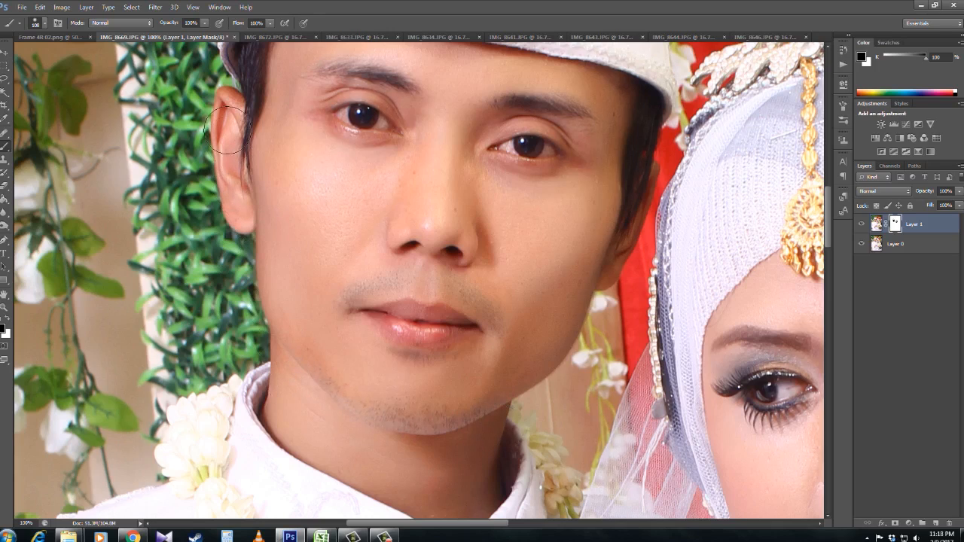
# Paint black on Layer 1's mask over the groom's hand and the bride's hand holding the bouquet.
pyautogui.press('space')
pyautogui.moveTo(493, 302)
pyautogui.mouseDown()
pyautogui.moveTo(497, 120)
pyautogui.moveTo(554, 136)
pyautogui.mouseUp()
pyautogui.moveTo(558, 313); pyautogui.dragTo(350, 234)
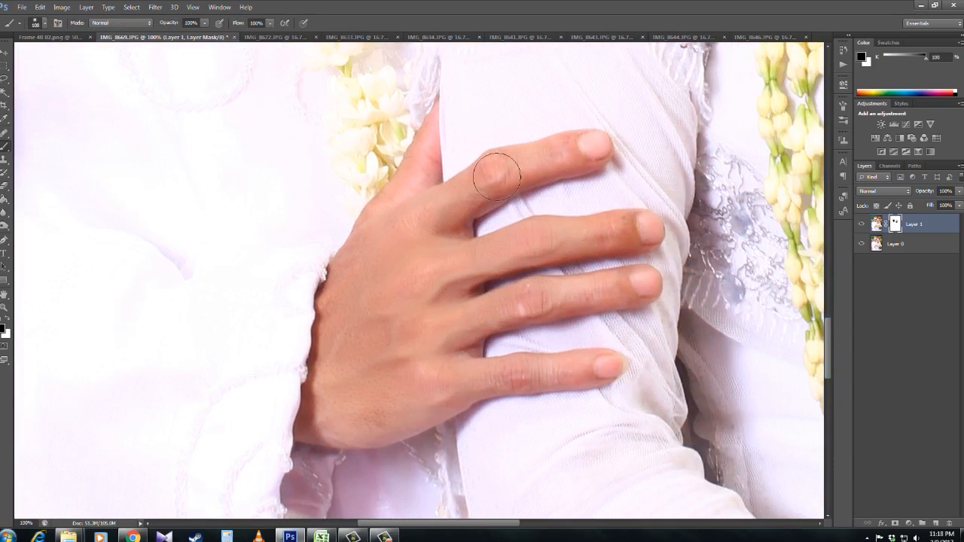
pyautogui.press('space')
pyautogui.moveTo(573, 290); pyautogui.dragTo(287, 132)
pyautogui.moveTo(603, 302)
pyautogui.mouseDown()
pyautogui.moveTo(325, 216)
pyautogui.moveTo(328, 205)
pyautogui.mouseUp()
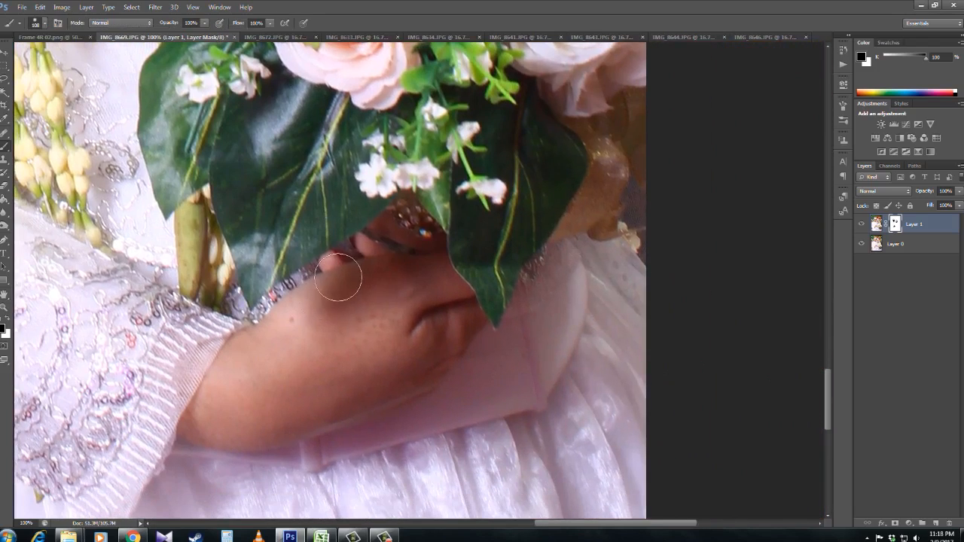
pyautogui.press('z')
pyautogui.keyDown('alt'); pyautogui.click(366, 230); pyautogui.keyUp('alt')
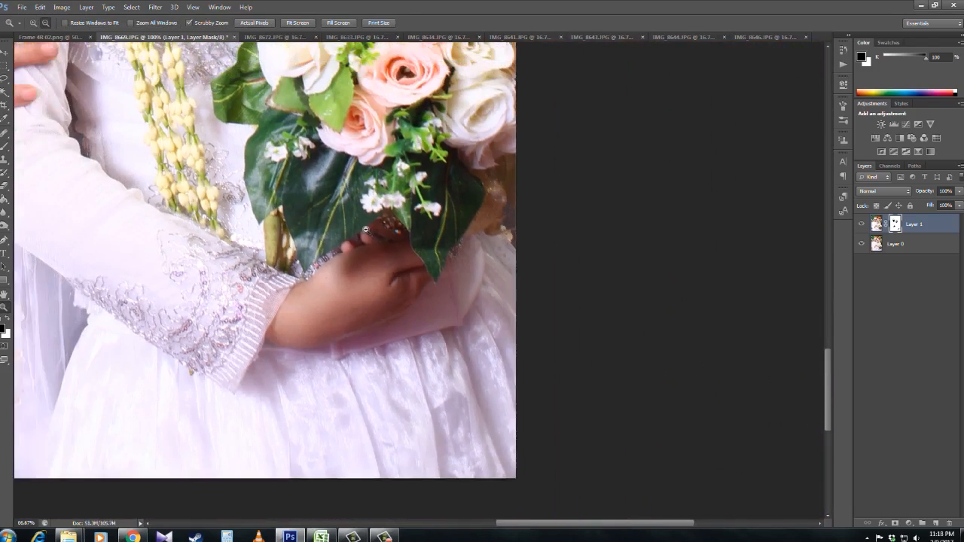
pyautogui.keyDown('alt'); pyautogui.click(366, 230); pyautogui.keyUp('alt')
pyautogui.keyDown('alt'); pyautogui.click(676, 257); pyautogui.keyUp('alt')
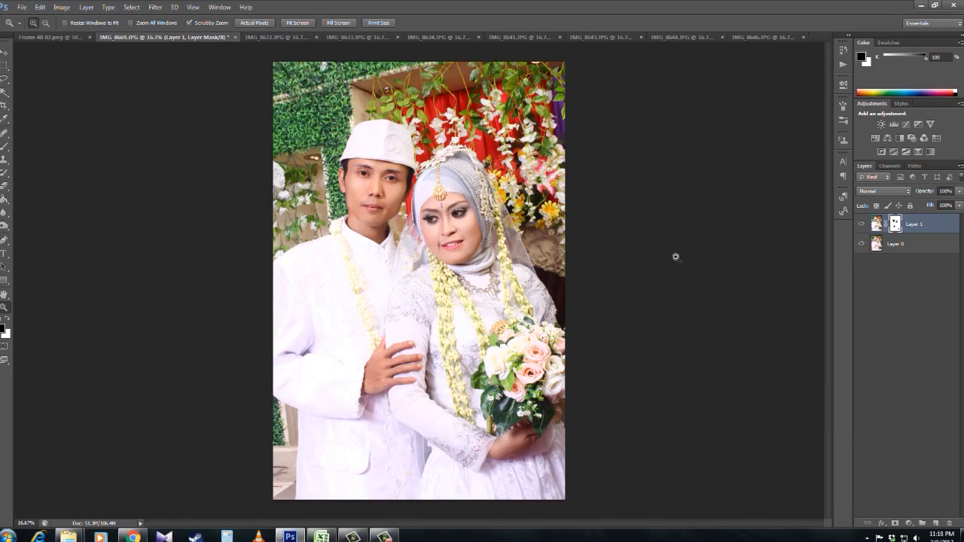
# Duplicate masked Layer 1 and apply a High Pass filter with a 3.0-pixel radius to the copy's image.
pyautogui.click(877, 223)
pyautogui.hotkey('ctrl', 'j')
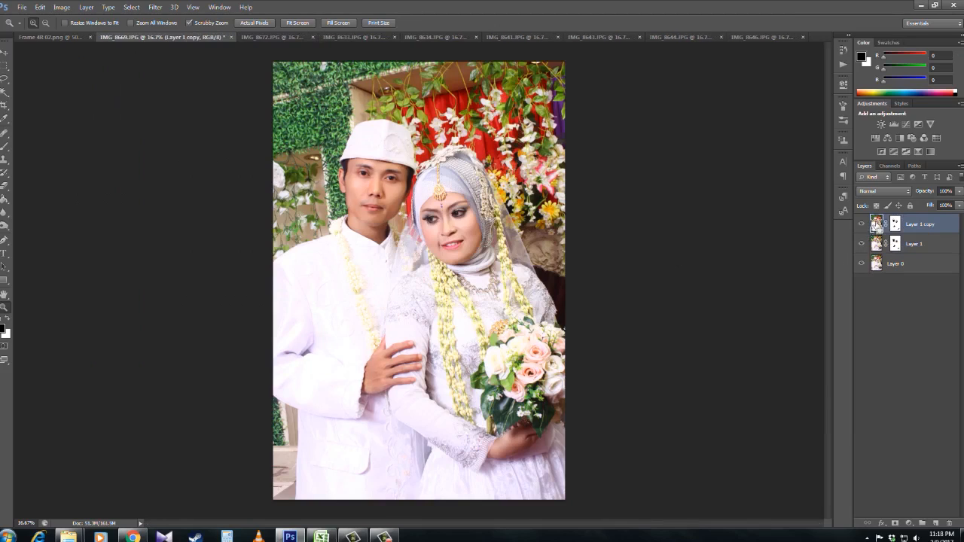
pyautogui.hotkey('ctrl', 'alt', 'f')
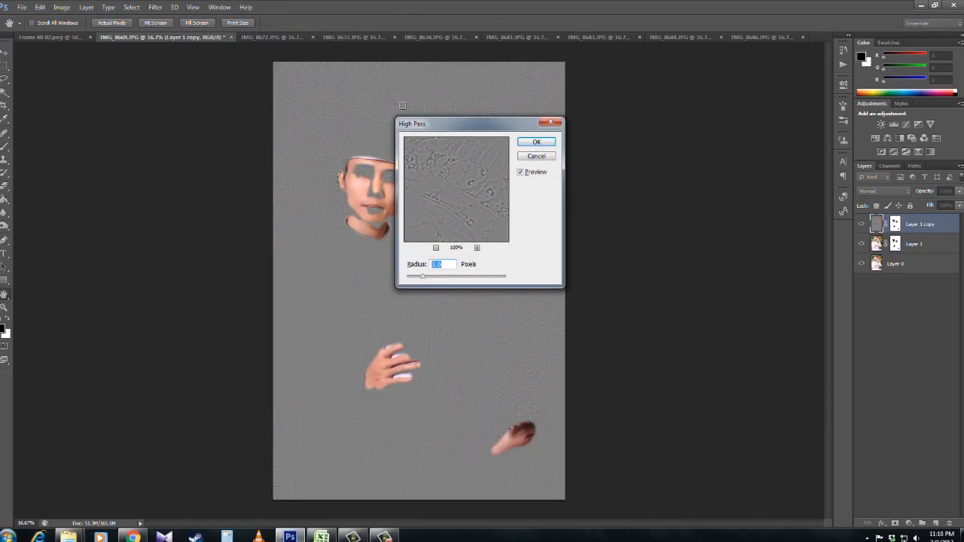
pyautogui.click(535, 143)
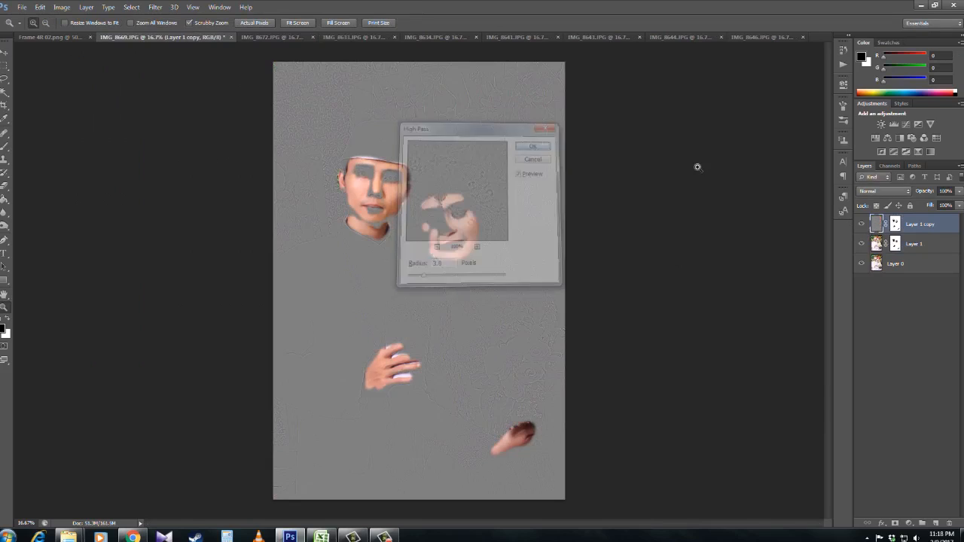
# Set the High Pass layer's blend mode to Overlay and compare the couple's faces with and without it.
pyautogui.click(893, 193)
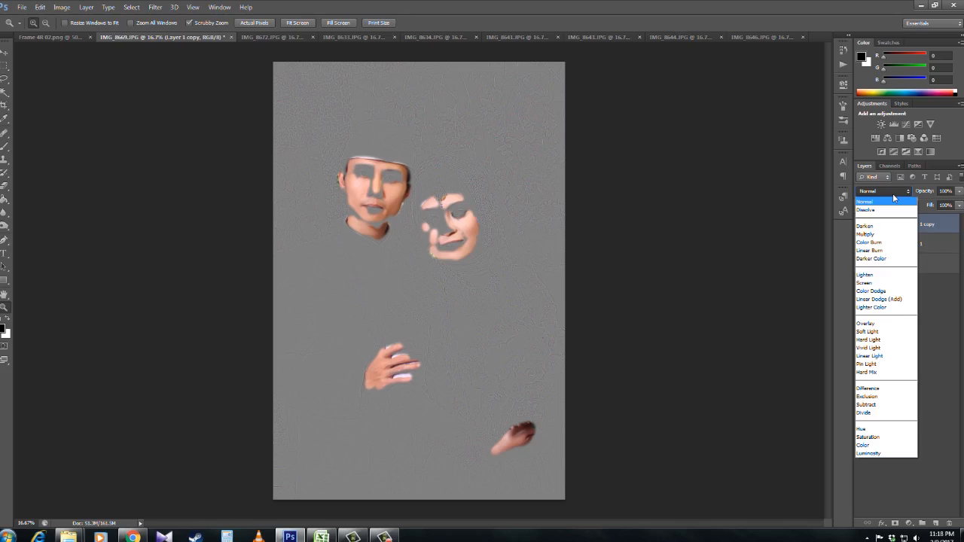
pyautogui.click(874, 324)
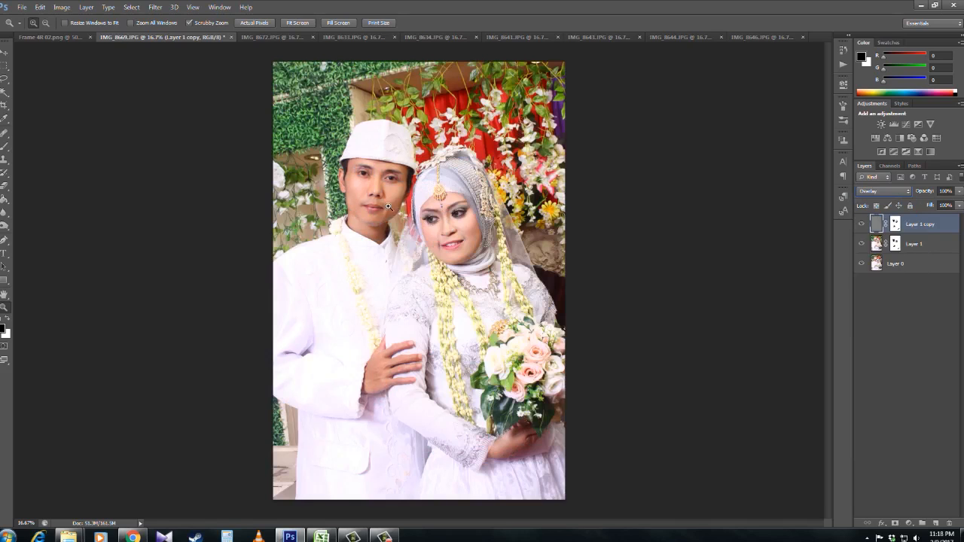
pyautogui.moveTo(389, 206); pyautogui.dragTo(551, 174)
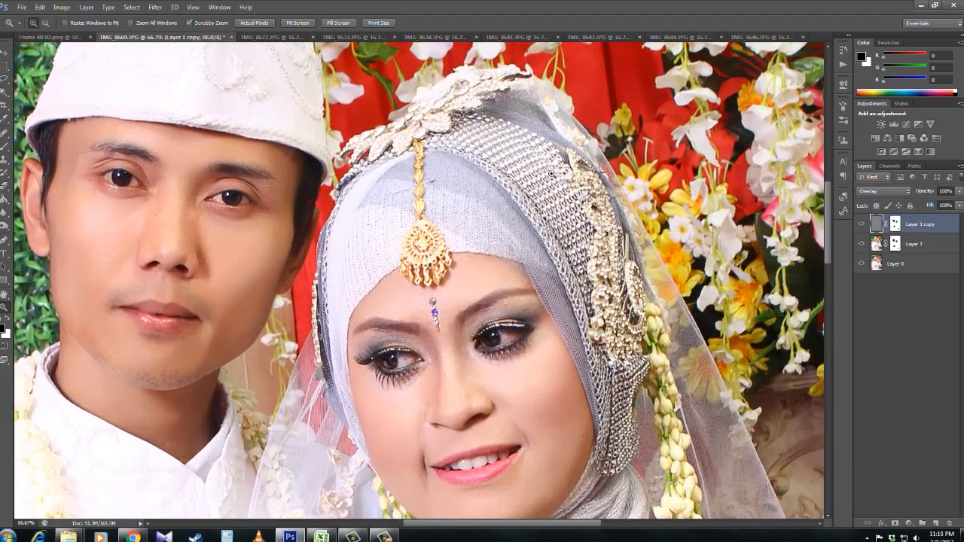
pyautogui.click(862, 224)
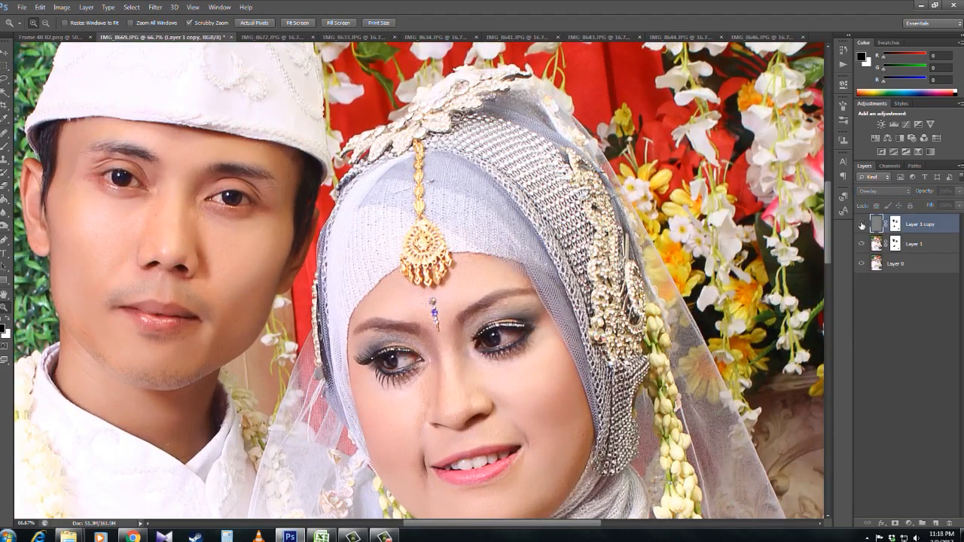
pyautogui.click(862, 225)
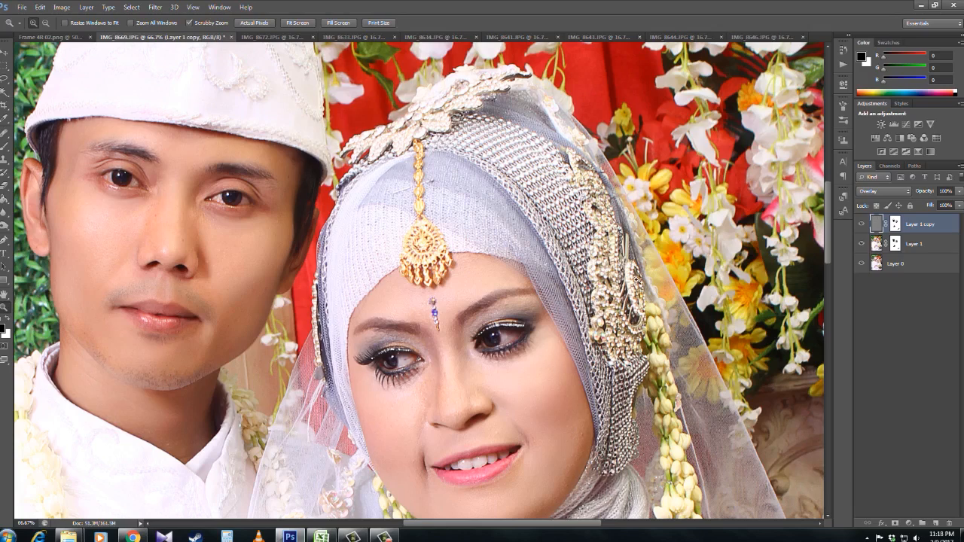
pyautogui.click(862, 224)
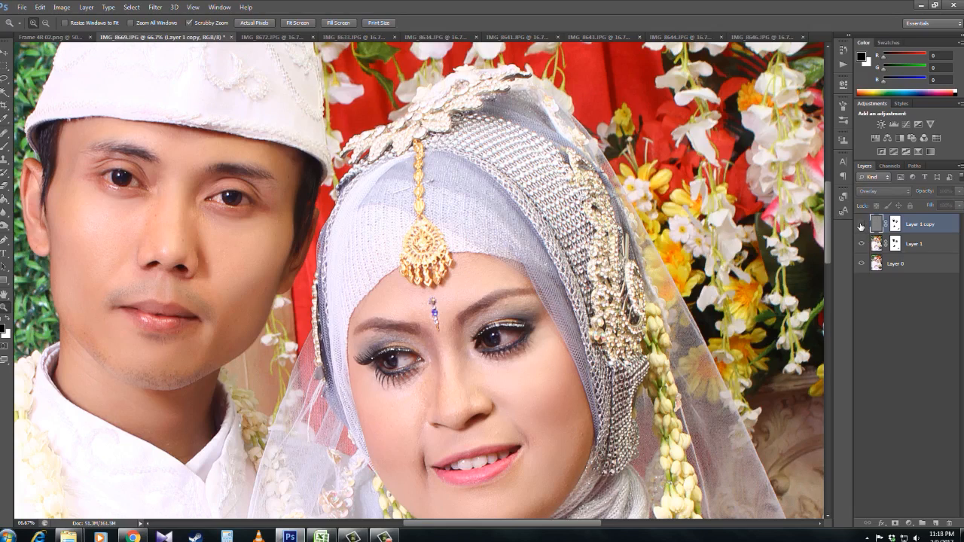
pyautogui.click(862, 225)
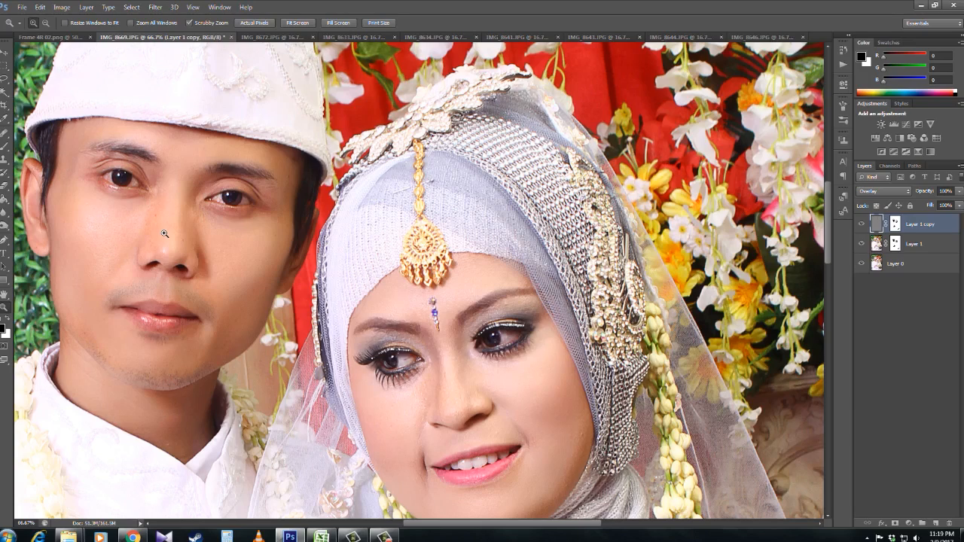
# Sample a skin tone at the bridge of the groom's nose as the foreground colour.
pyautogui.press('b')
pyautogui.keyDown('alt'); pyautogui.click(158, 208); pyautogui.keyUp('alt')
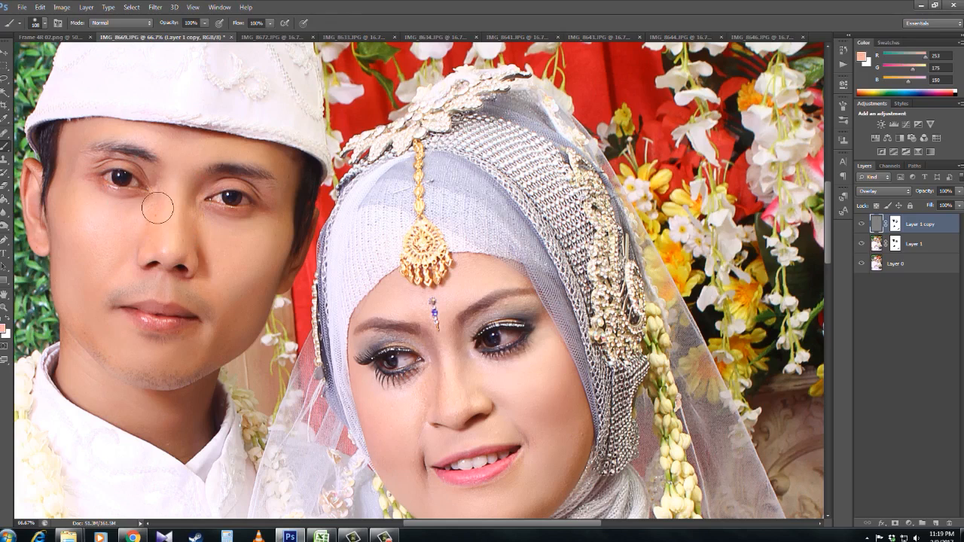
pyautogui.press('z')
pyautogui.keyDown('alt'); pyautogui.click(157, 208); pyautogui.keyUp('alt')
pyautogui.keyDown('alt'); pyautogui.click(157, 208); pyautogui.keyUp('alt')
pyautogui.keyDown('alt'); pyautogui.click(157, 208); pyautogui.keyUp('alt')
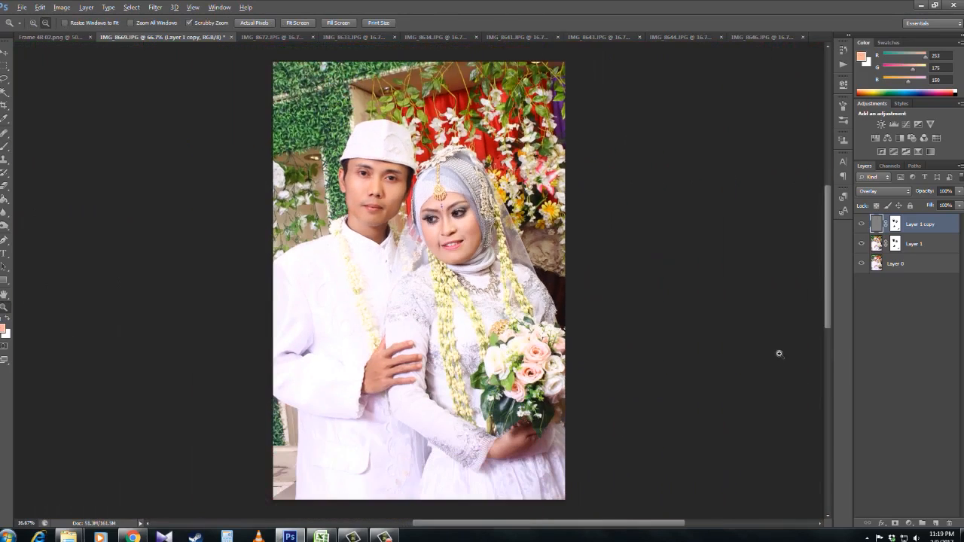
# Add a Brightness/Contrast adjustment layer with contrast 10 and merge all the layers into one.
pyautogui.click(910, 524)
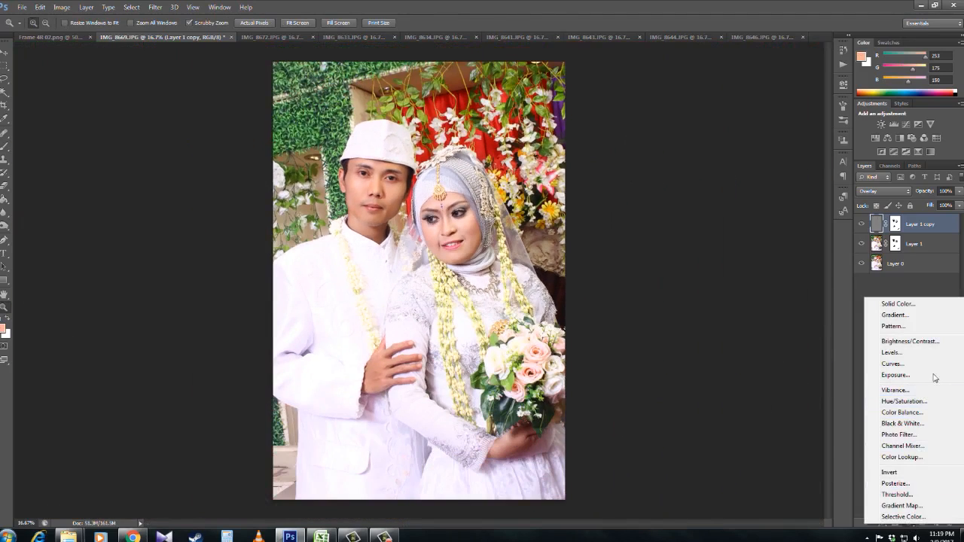
pyautogui.click(937, 341)
pyautogui.click(804, 146)
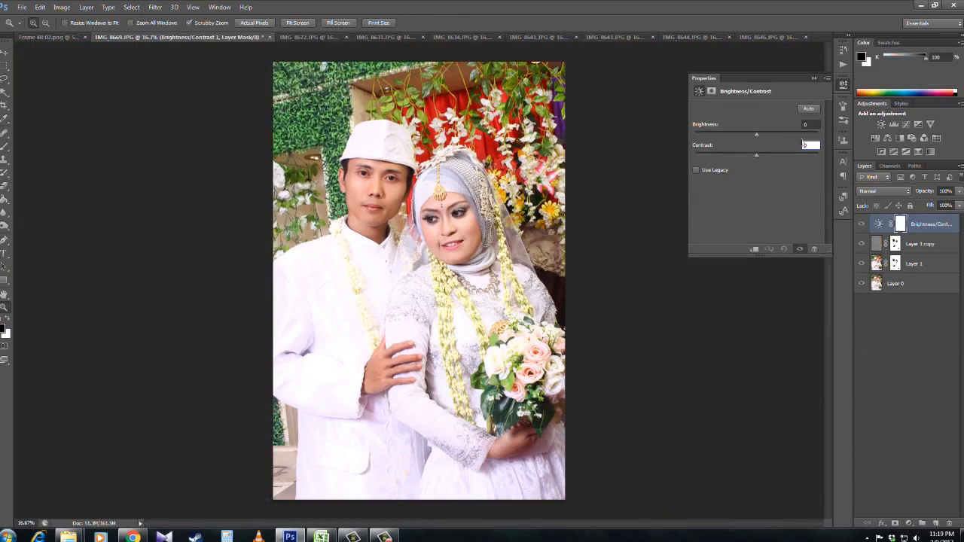
pyautogui.write('10')
pyautogui.click(815, 77)
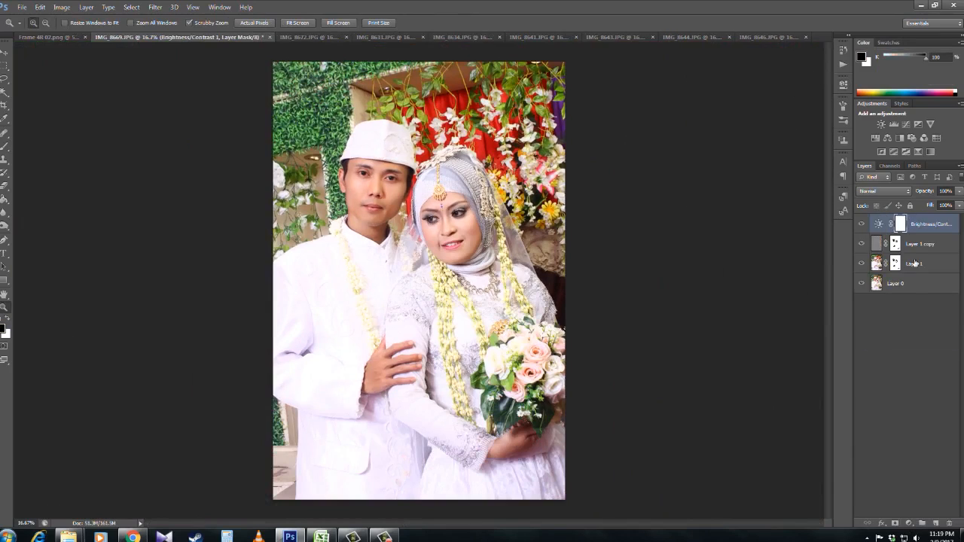
pyautogui.rightClick(923, 290)
pyautogui.click(814, 367)
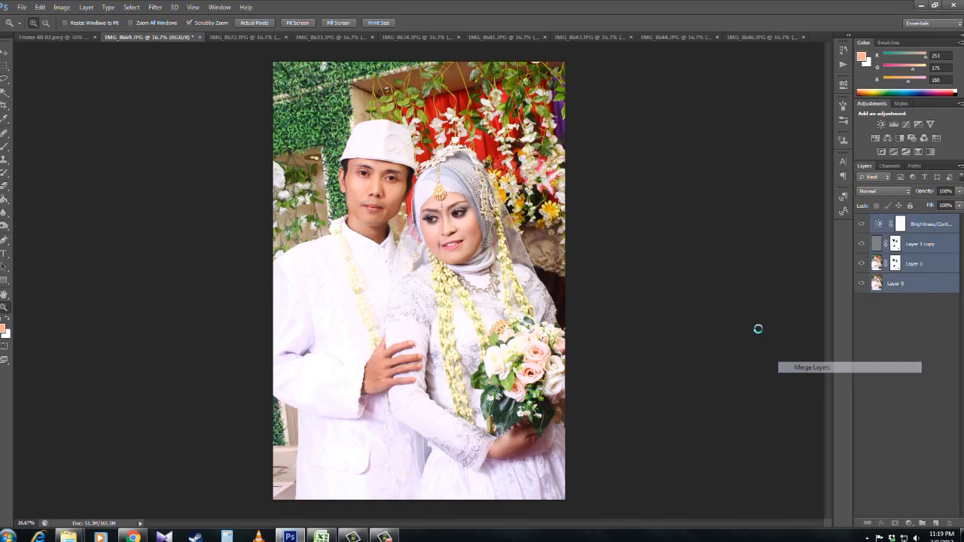
# Crop the whole portrait to 10 x 15 cm with the 4R PERDANA BENAR preset.
pyautogui.click(9, 111)
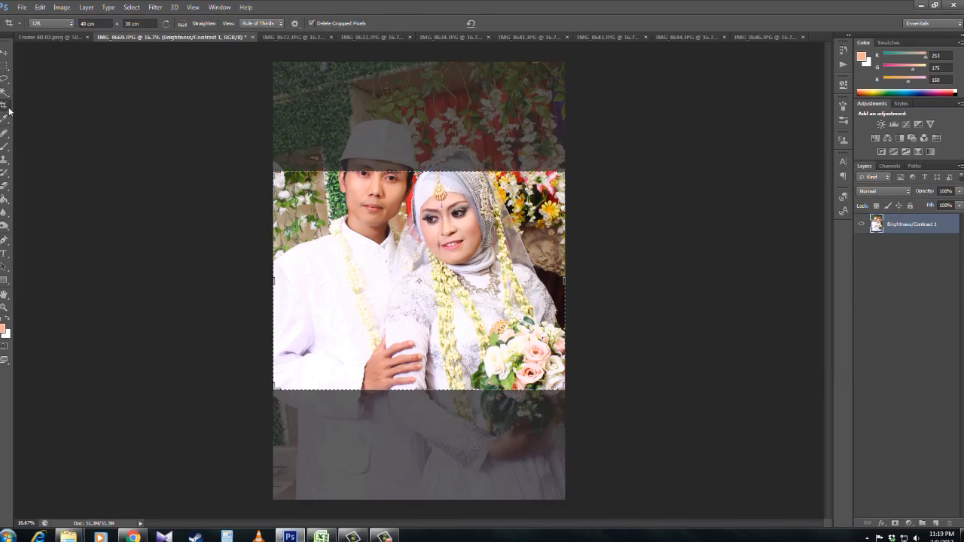
pyautogui.click(72, 25)
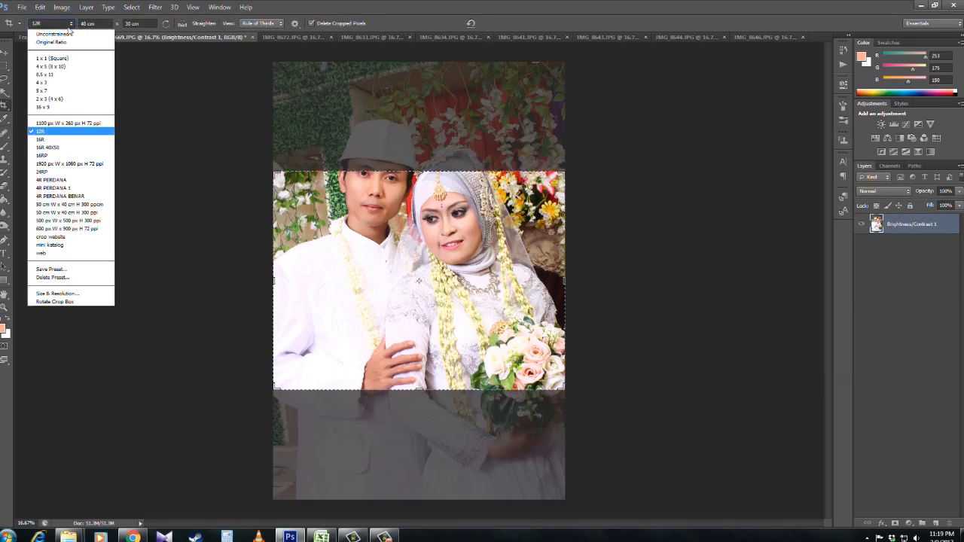
pyautogui.click(71, 197)
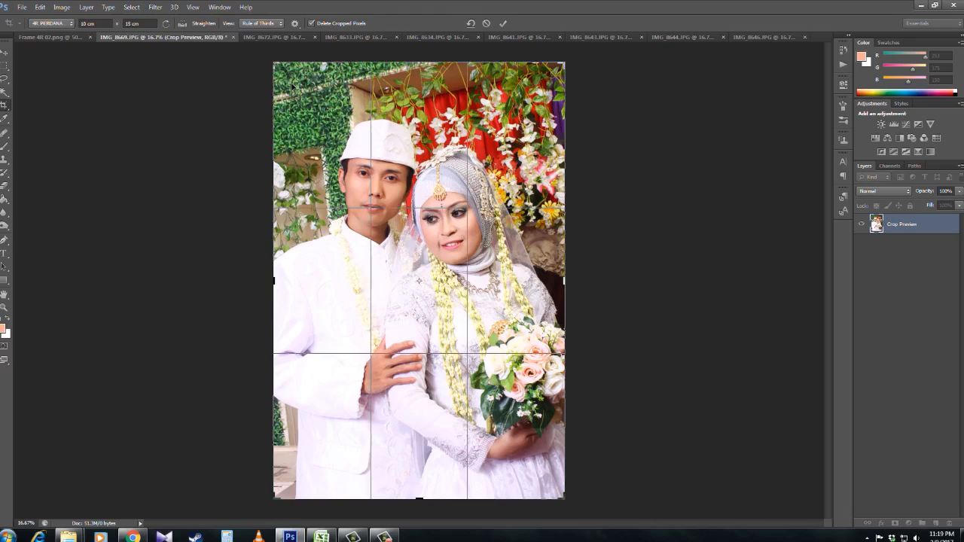
pyautogui.press('Return')
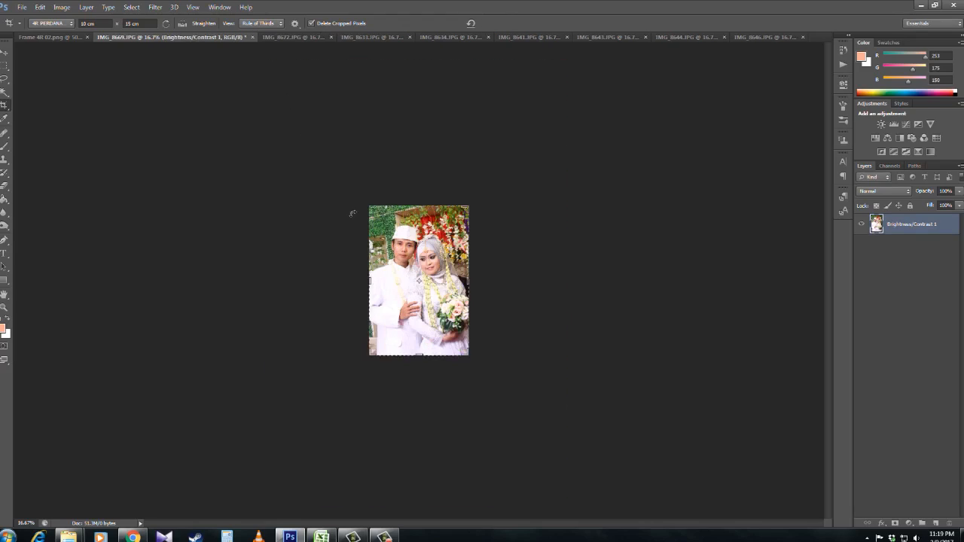
# Copy the ornamental black frame from Frame 4R 02.png and paste it over the portrait in IMG_8669.JPG.
pyautogui.click(44, 37)
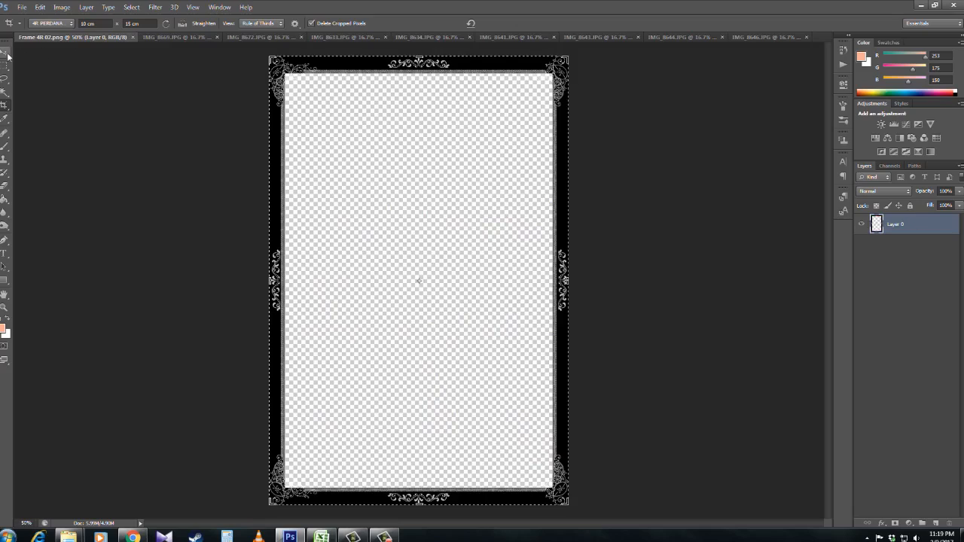
pyautogui.click(5, 53)
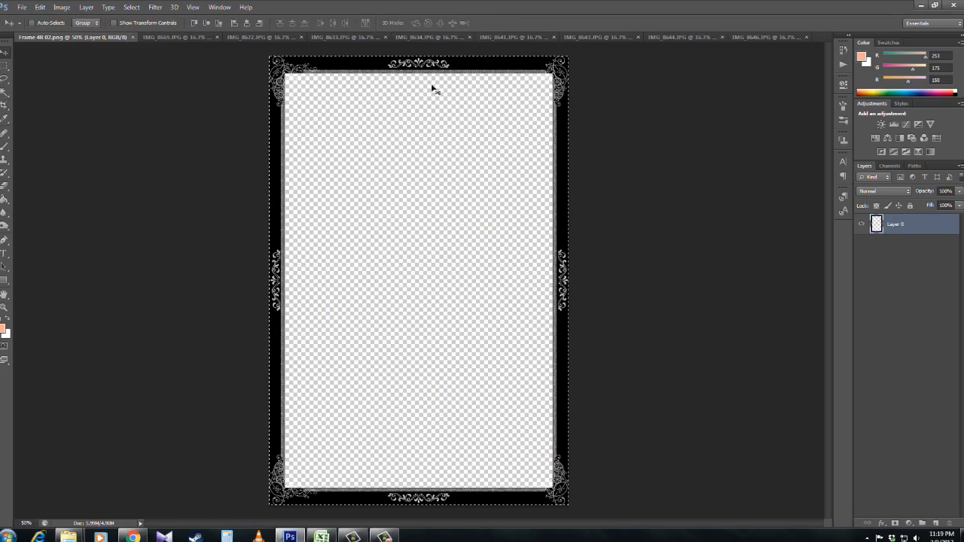
pyautogui.hotkey('ctrl', 'a')
pyautogui.click(201, 35)
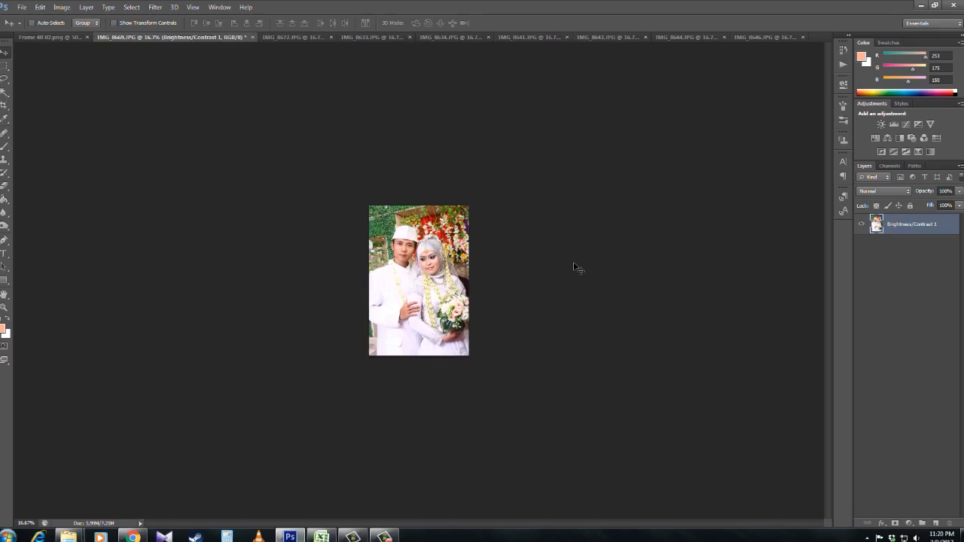
pyautogui.hotkey('ctrl', 'v')
pyautogui.press('z')
pyautogui.click(296, 81)
pyautogui.click(296, 81)
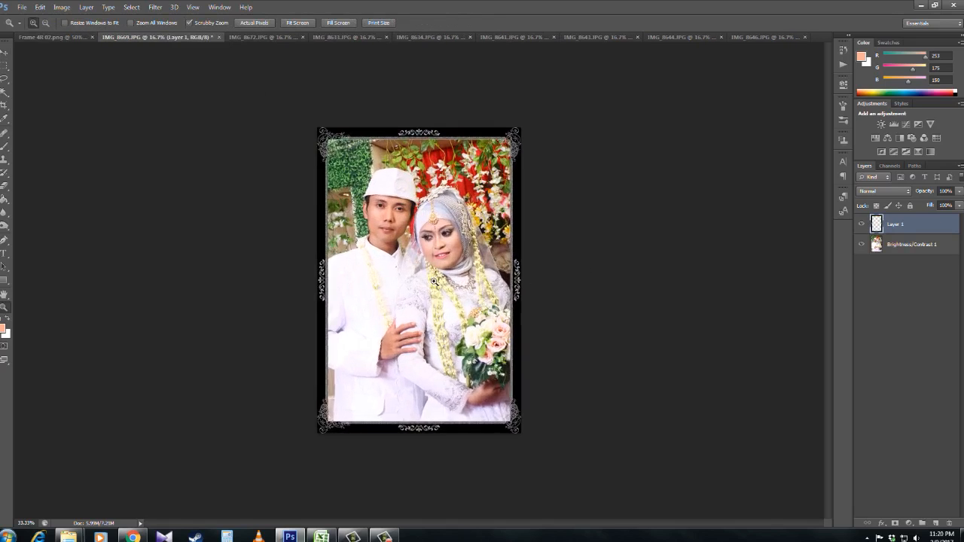
pyautogui.click(296, 81)
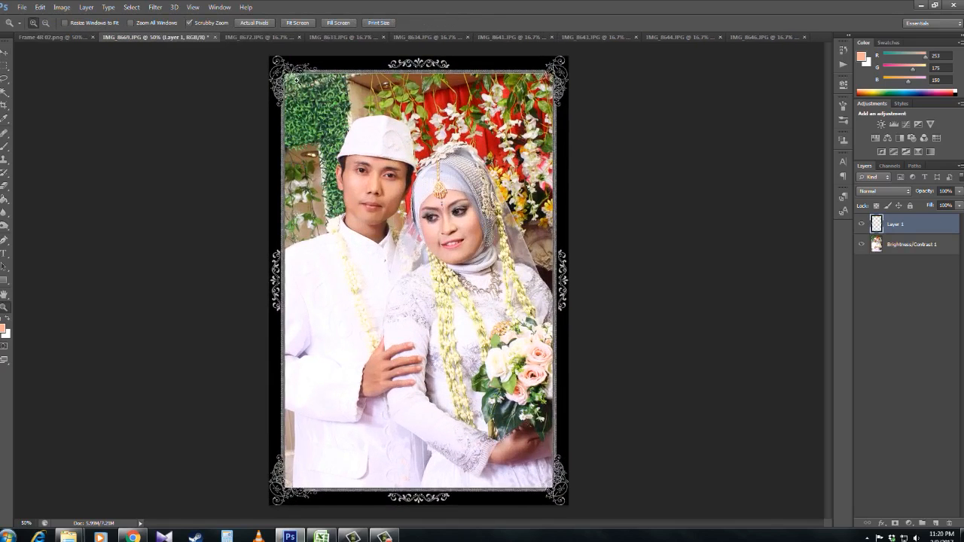
# Compare the portrait with and without the frame layer, leaving the frame shown.
pyautogui.click(861, 223)
pyautogui.click(861, 224)
pyautogui.click(861, 224)
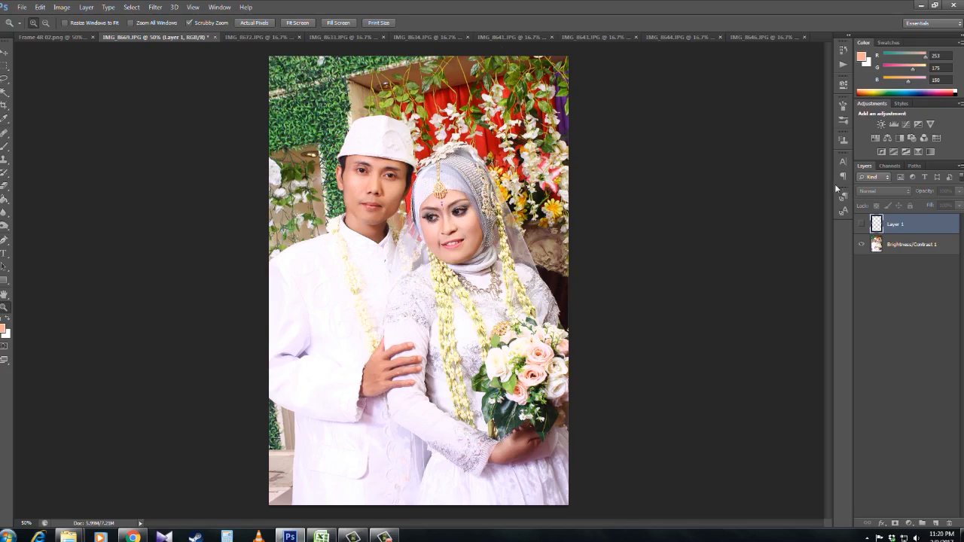
pyautogui.click(862, 223)
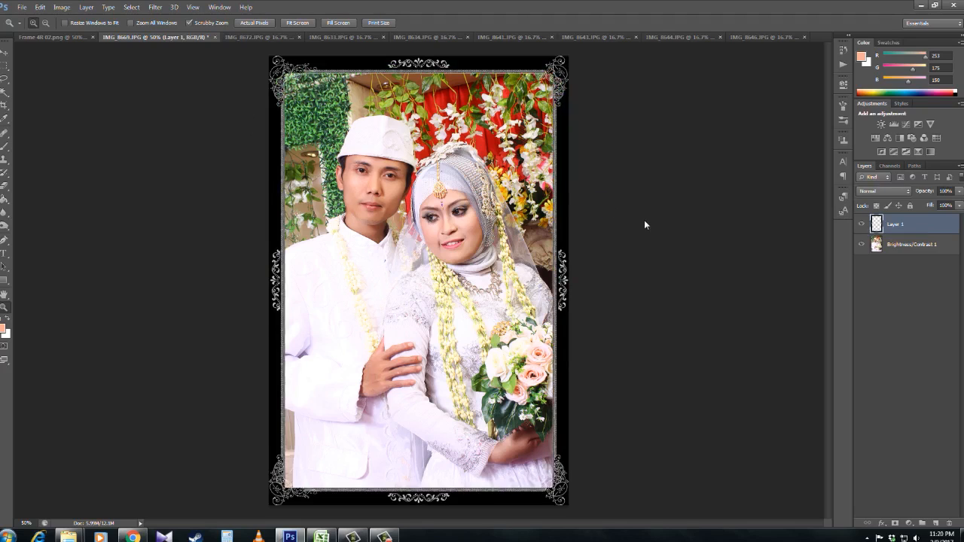
pyautogui.hotkey('ctrl', 'shift', 's')
pyautogui.click(710, 295)
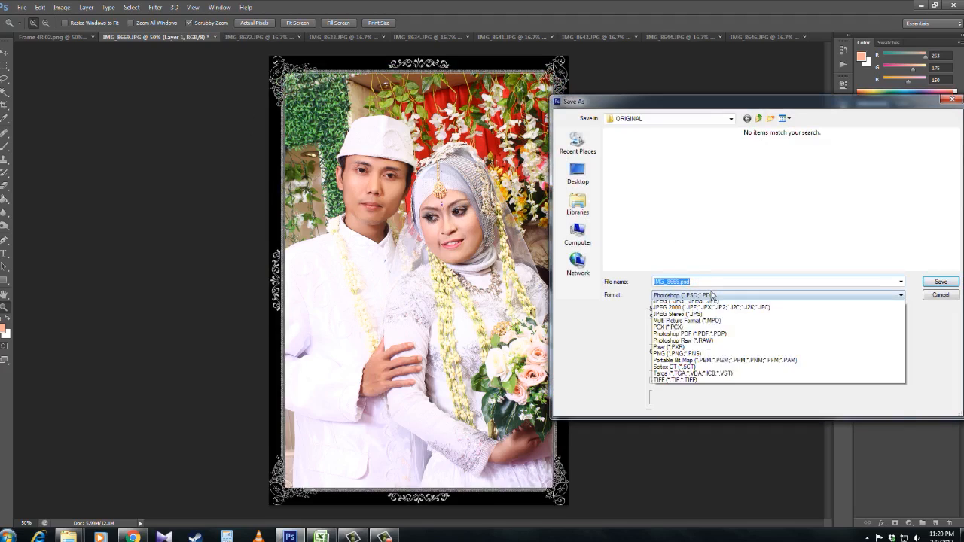
pyautogui.click(697, 363)
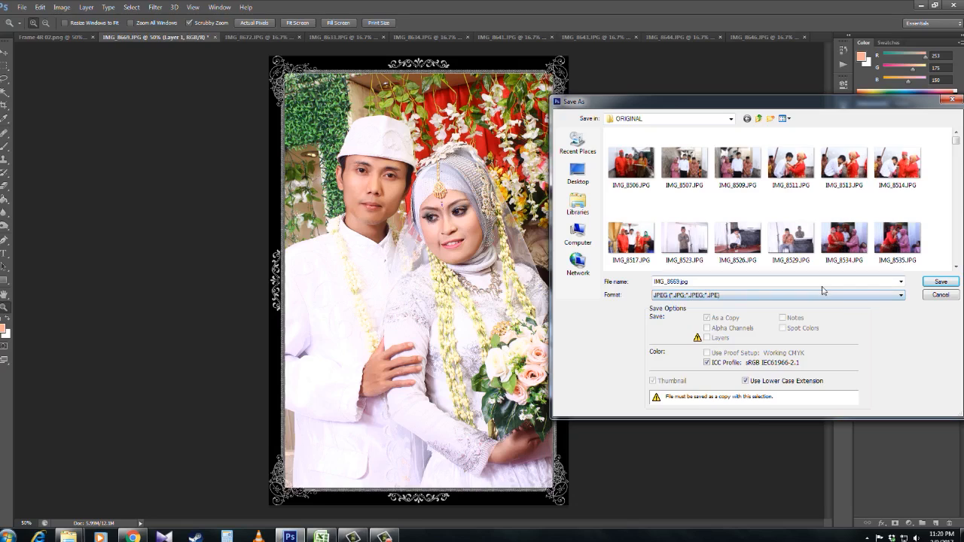
pyautogui.click(940, 295)
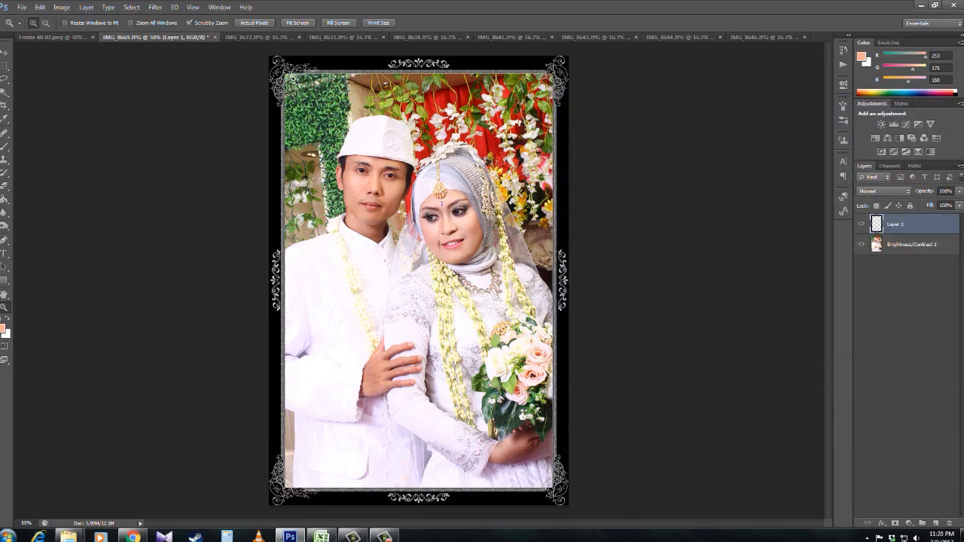
# Switch to the next wedding portrait, IMG_8672.JPG.
pyautogui.click(253, 37)
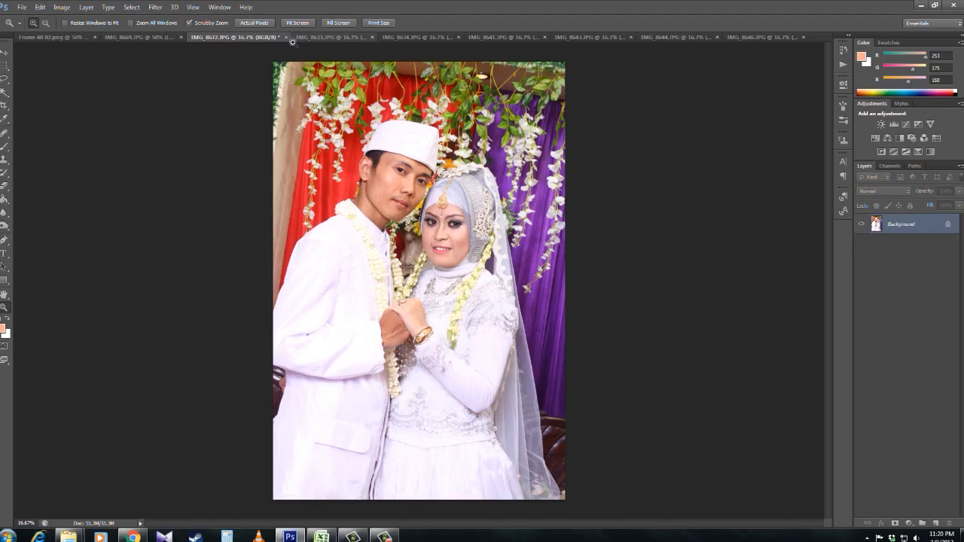
# Look through the open wedding portraits IMG_8669.JPG, IMG_8641.JPG, IMG_8643.JPG and IMG_8644.JPG.
pyautogui.click(157, 37)
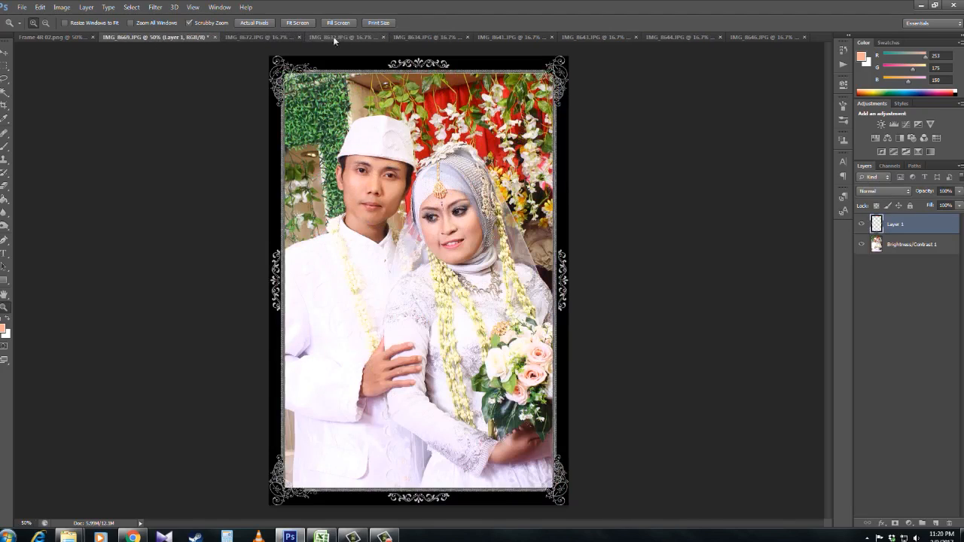
pyautogui.click(433, 37)
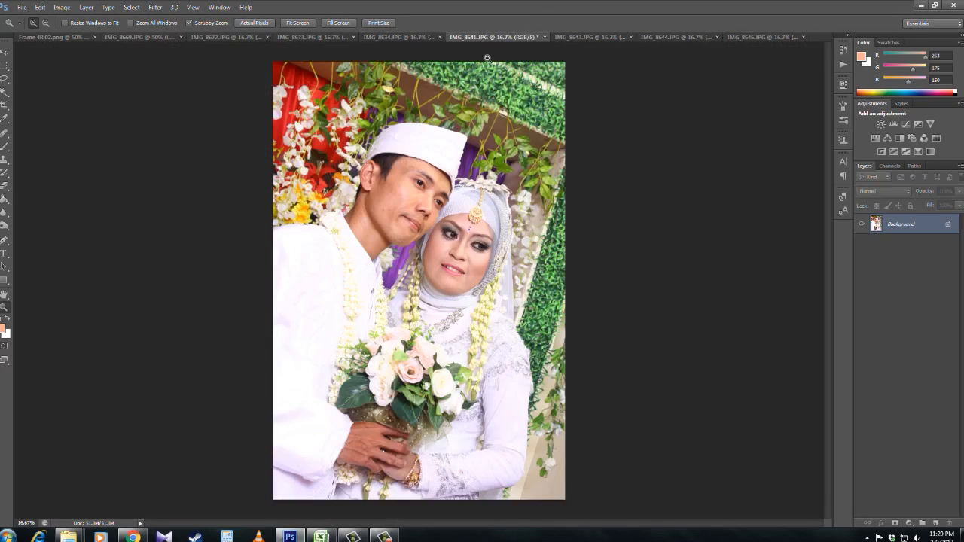
pyautogui.click(599, 50)
pyautogui.click(599, 36)
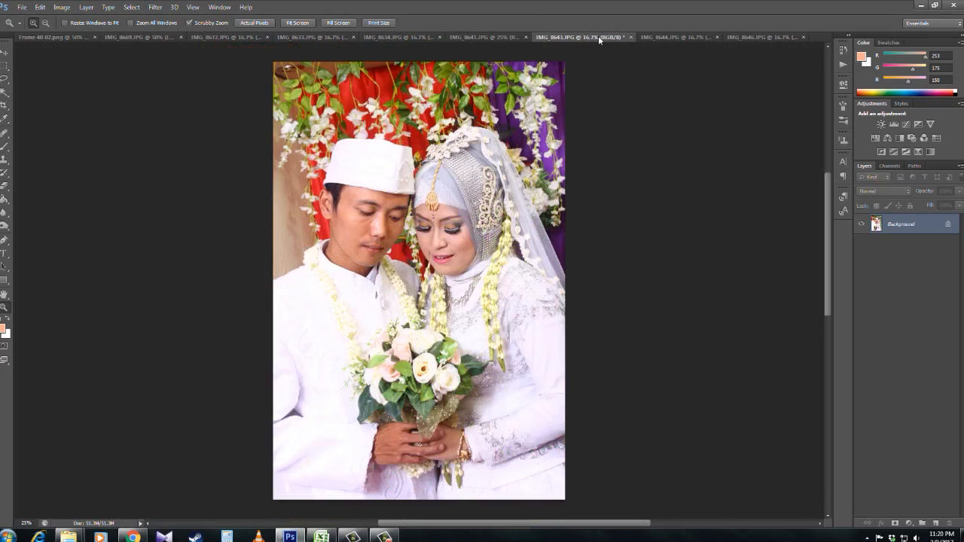
pyautogui.click(664, 35)
# Examine the red carpet around the couple's feet and the chair in IMG_8644.JPG for litter and stains.
pyautogui.click(399, 481)
pyautogui.click(399, 480)
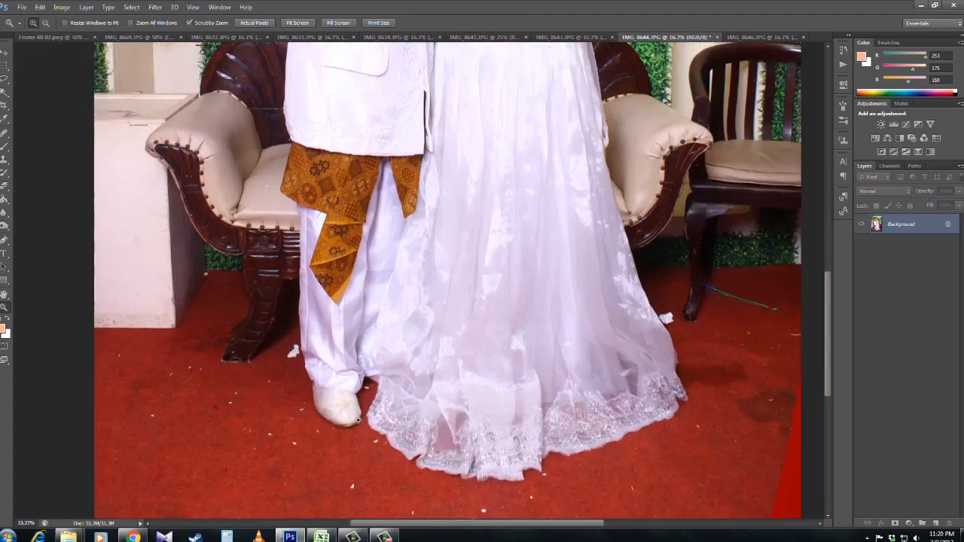
pyautogui.click(290, 354)
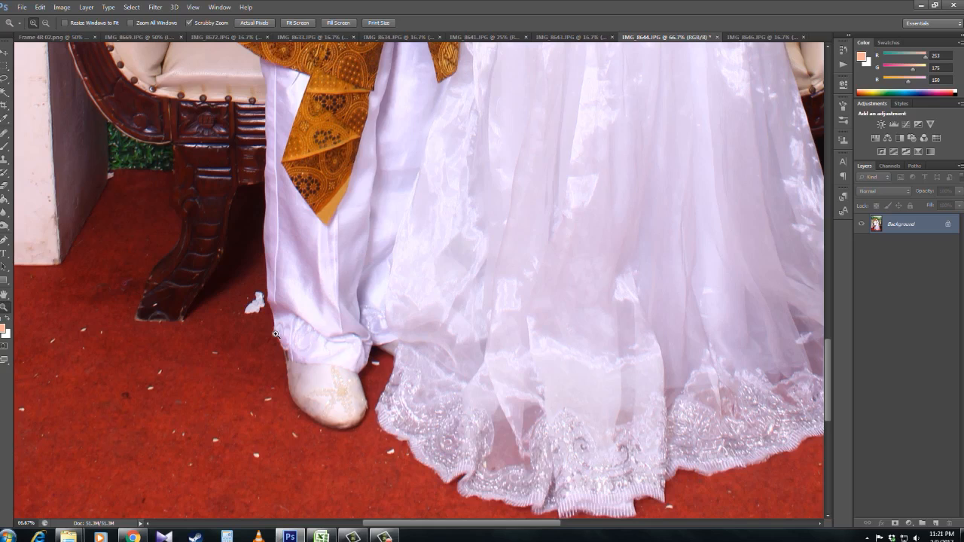
pyautogui.moveTo(490, 525); pyautogui.dragTo(585, 534)
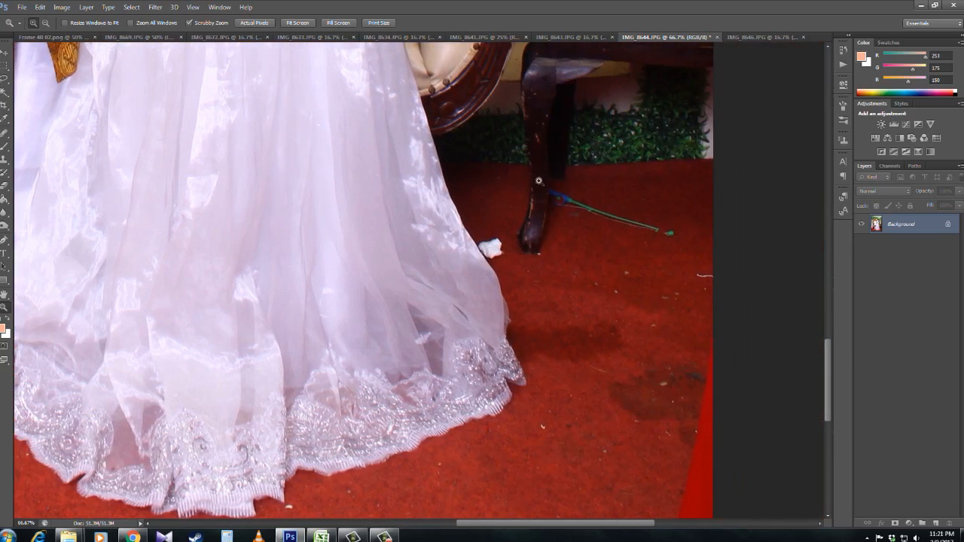
pyautogui.keyDown('alt'); pyautogui.click(600, 261); pyautogui.keyUp('alt')
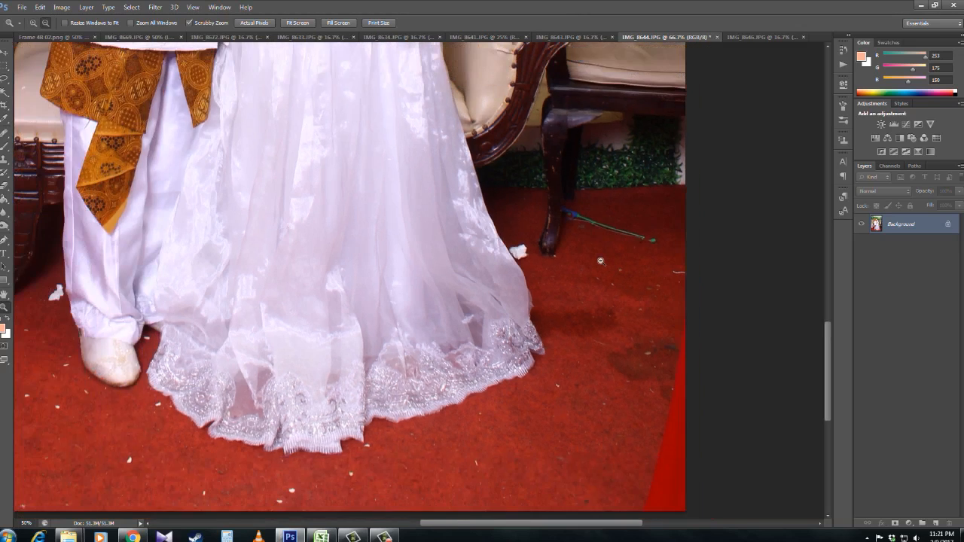
pyautogui.keyDown('alt'); pyautogui.click(601, 260); pyautogui.keyUp('alt')
pyautogui.keyDown('alt'); pyautogui.click(596, 261); pyautogui.keyUp('alt')
pyautogui.keyDown('alt'); pyautogui.click(592, 261); pyautogui.keyUp('alt')
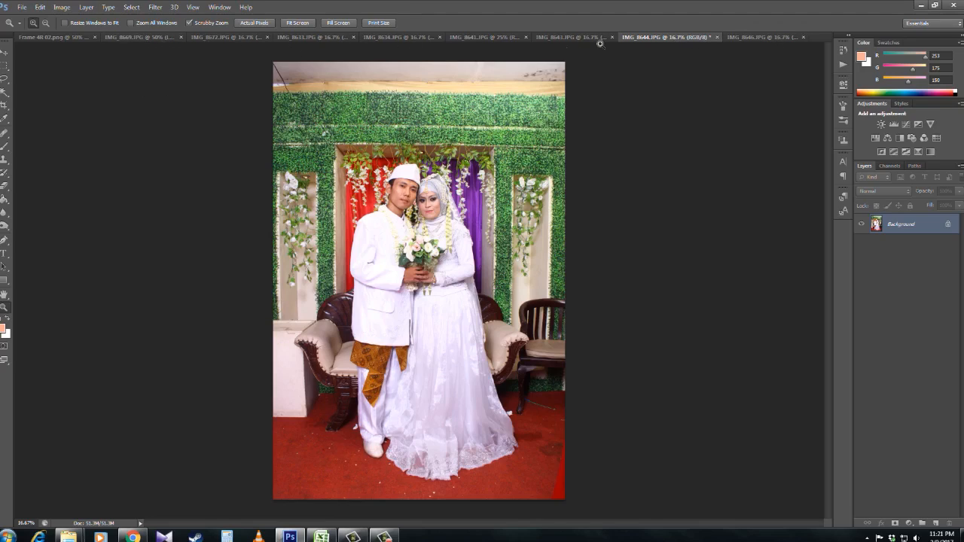
# Switch to ALBUM CALCULATOR.xlsx in Excel and maximize its window to show the whole 10 SHEET layout.
pyautogui.click(321, 537)
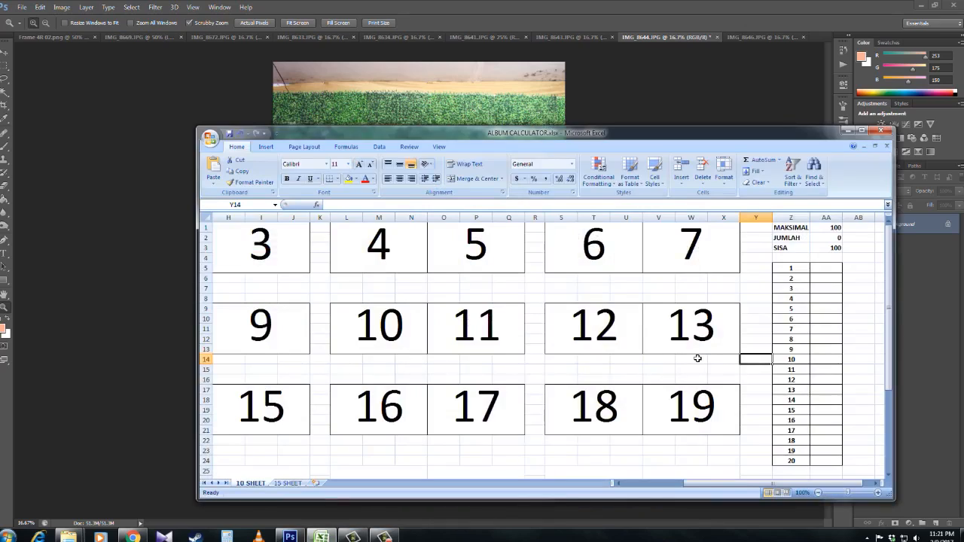
pyautogui.click(792, 300)
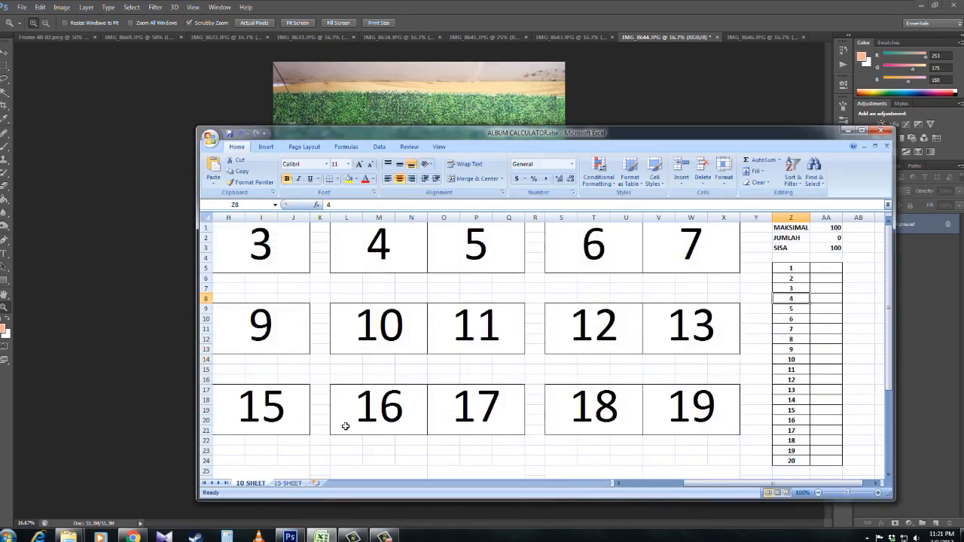
pyautogui.click(716, 478)
pyautogui.moveTo(718, 485); pyautogui.dragTo(641, 486)
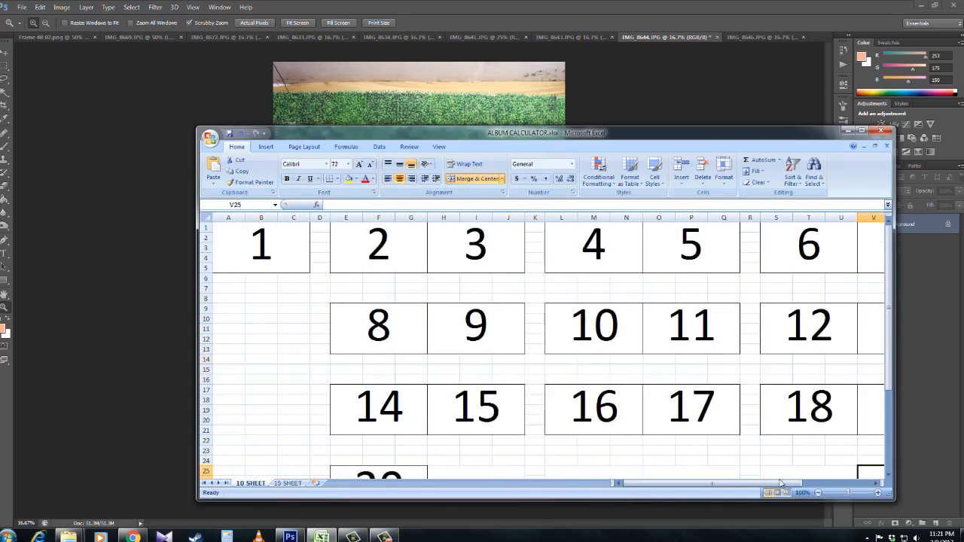
pyautogui.scroll(-1, 796, 431)
pyautogui.scroll(1, 797, 431)
pyautogui.click(871, 132)
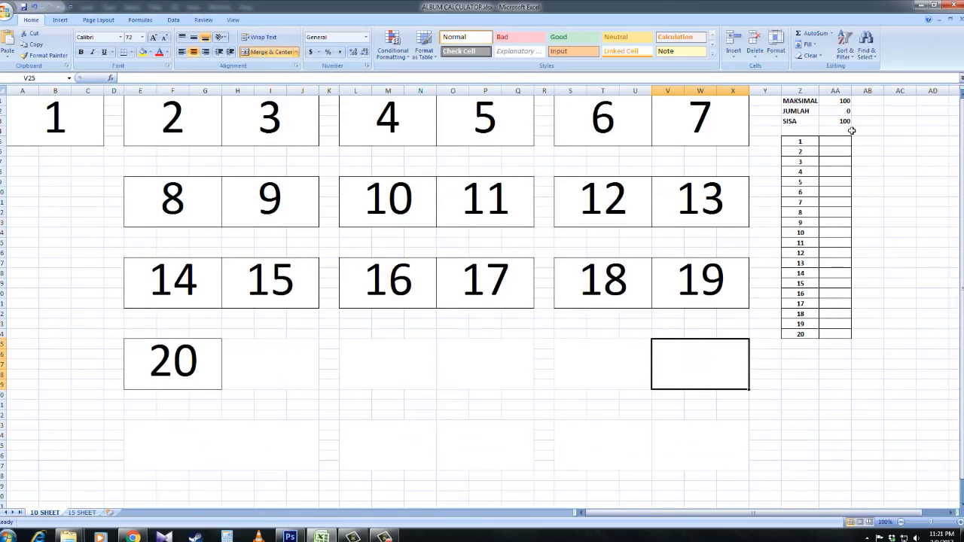
# Look over the numbered album page boxes 1, 2, 3 and 20 on the 10 SHEET layout.
pyautogui.click(63, 124)
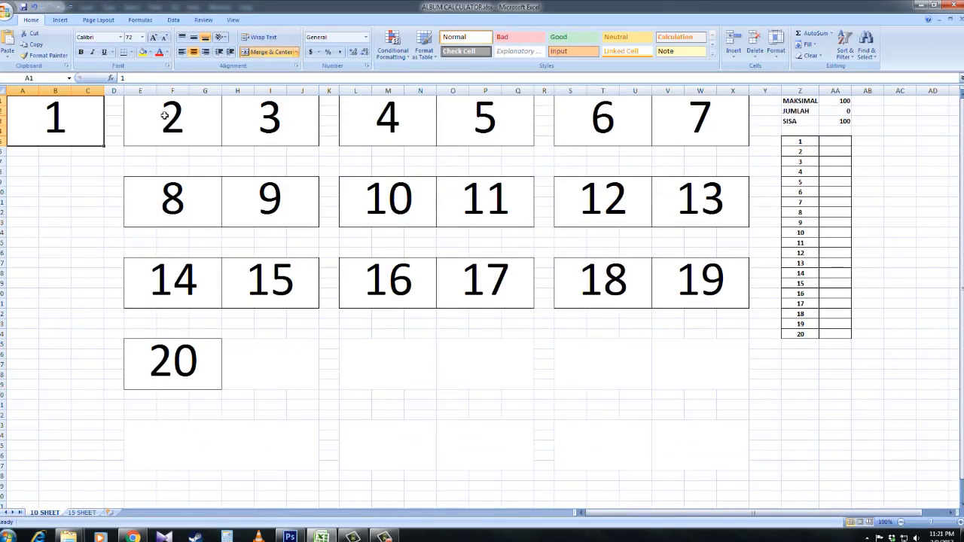
pyautogui.click(167, 117)
pyautogui.click(81, 125)
pyautogui.click(184, 124)
pyautogui.click(250, 127)
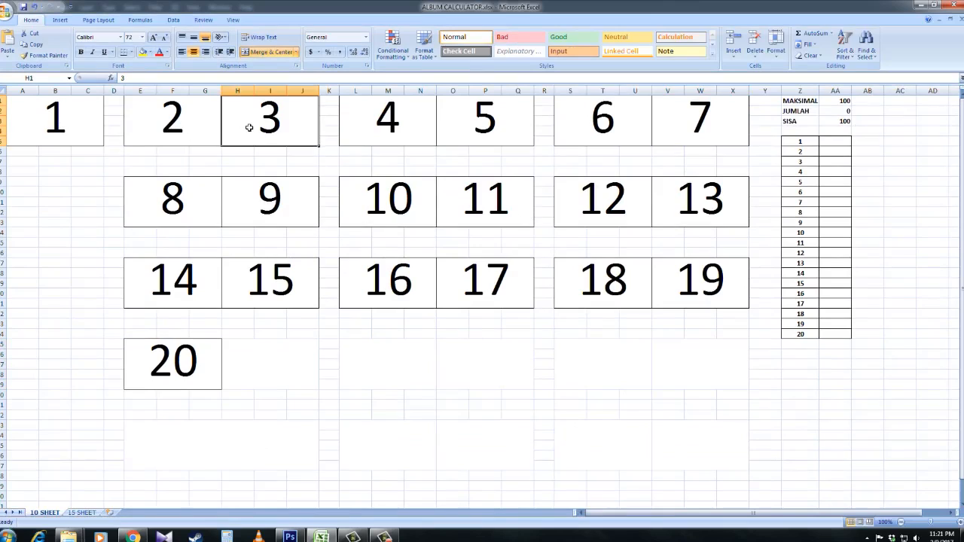
pyautogui.click(203, 370)
pyautogui.click(199, 134)
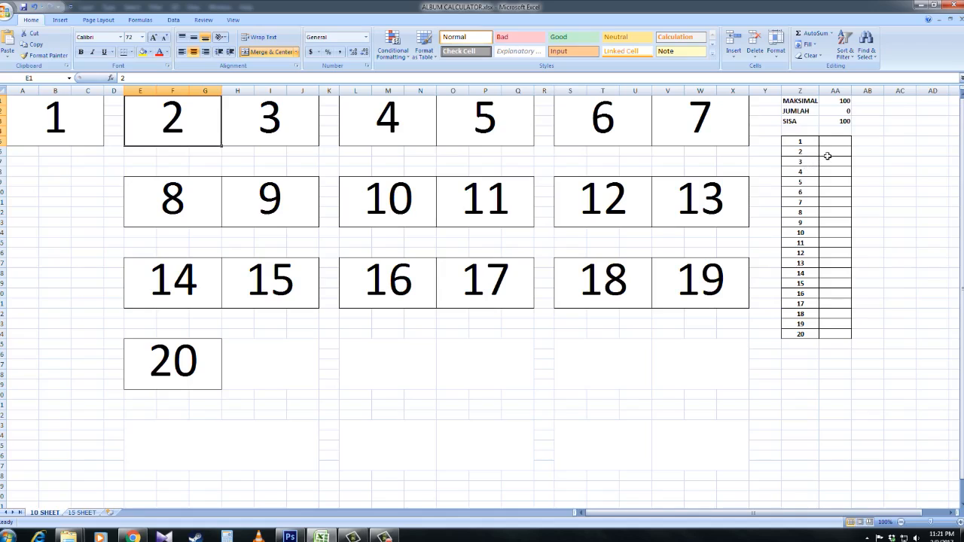
# Set the MAKSIMAL photo count in cell AA1 to 80.
pyautogui.click(837, 101)
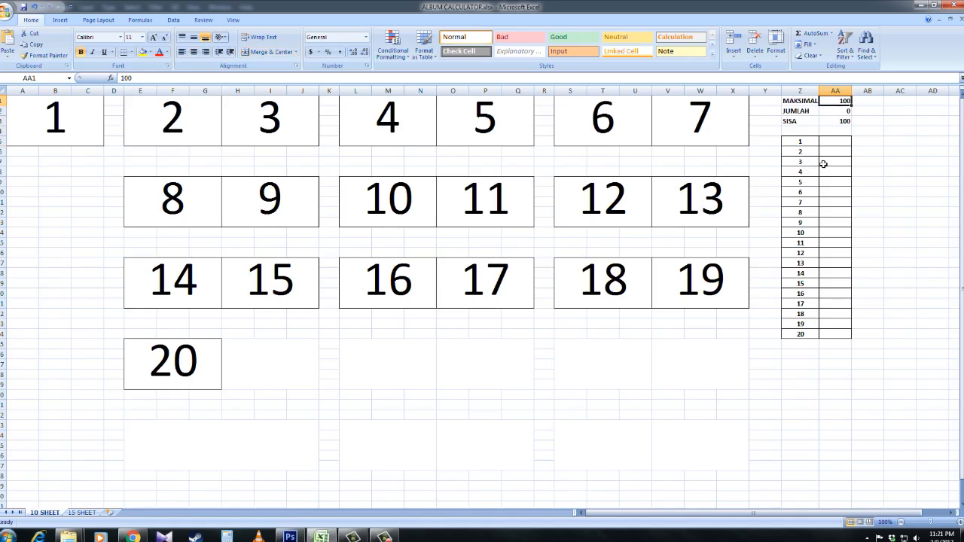
pyautogui.write('8')
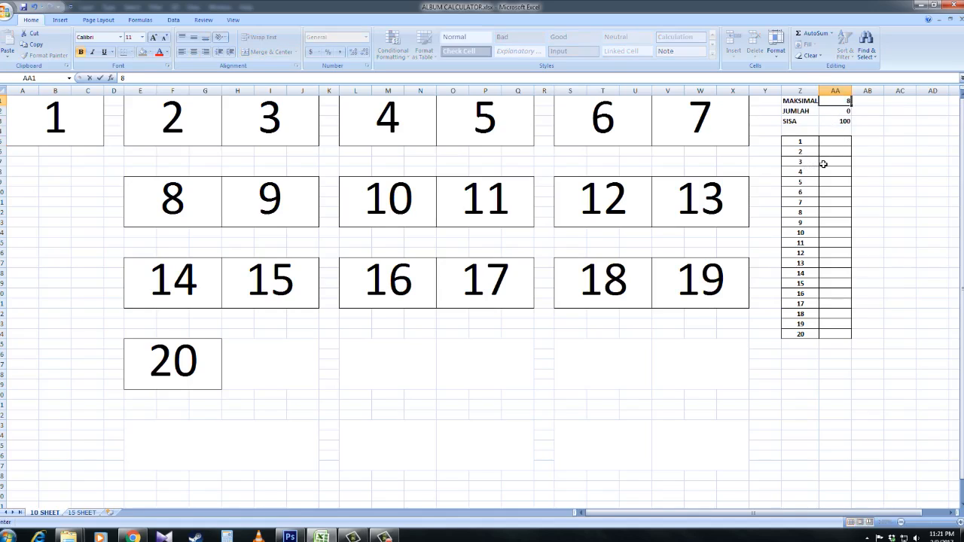
pyautogui.write('0')
pyautogui.press('Return')
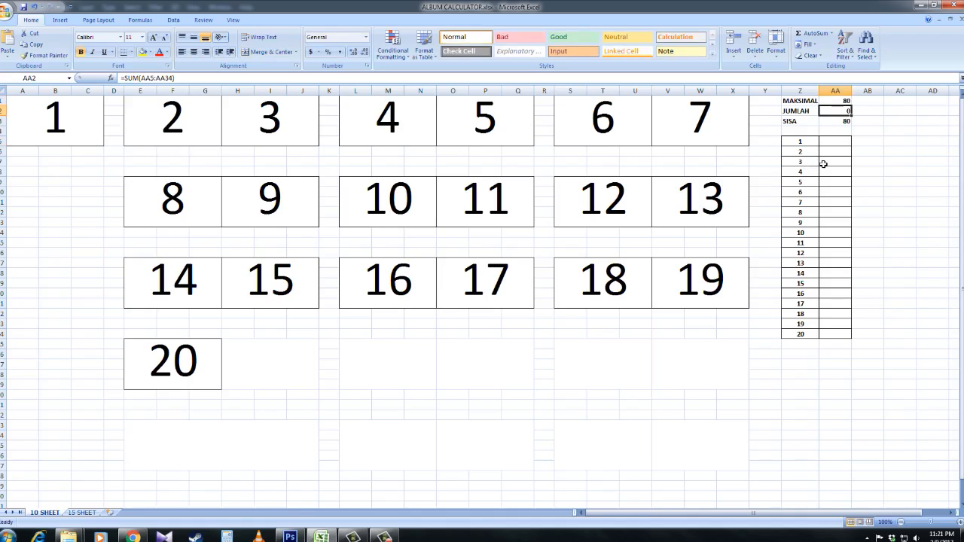
# Restore the MAKSIMAL photo count in cell AA1 to 100.
pyautogui.click(838, 100)
pyautogui.write('100')
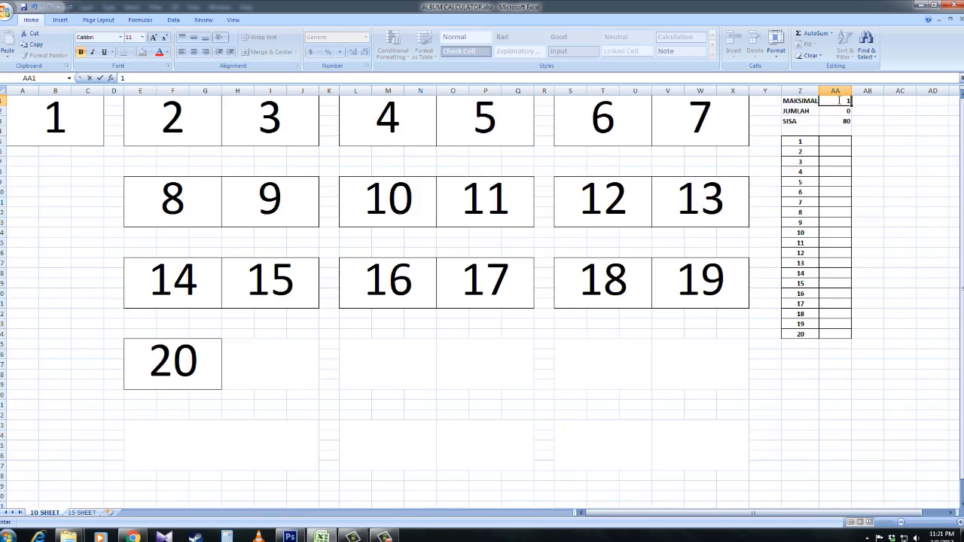
pyautogui.press('Return')
# Enter 4 photos for each of album pages 2 to 9 in the page table.
pyautogui.click(849, 151)
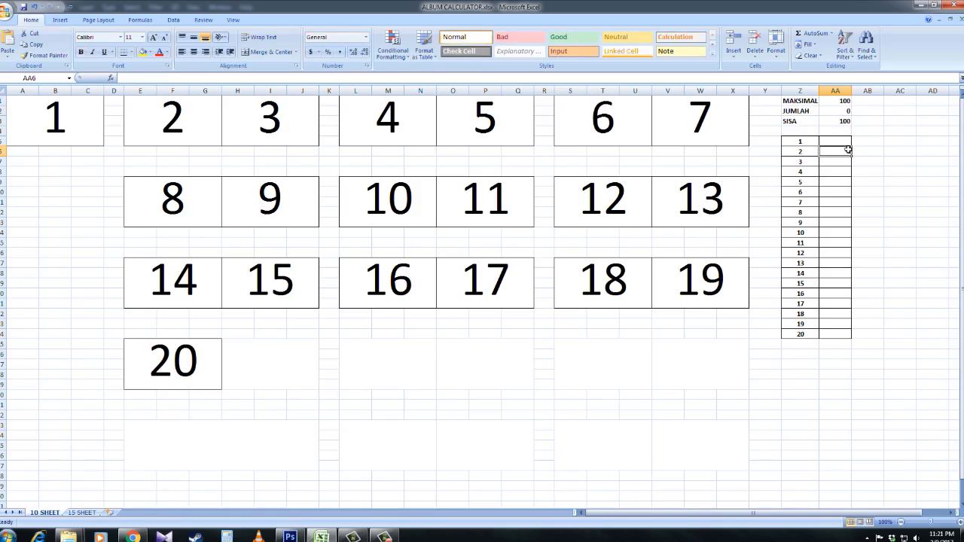
pyautogui.write('4')
pyautogui.press('Return')
pyautogui.write('4')
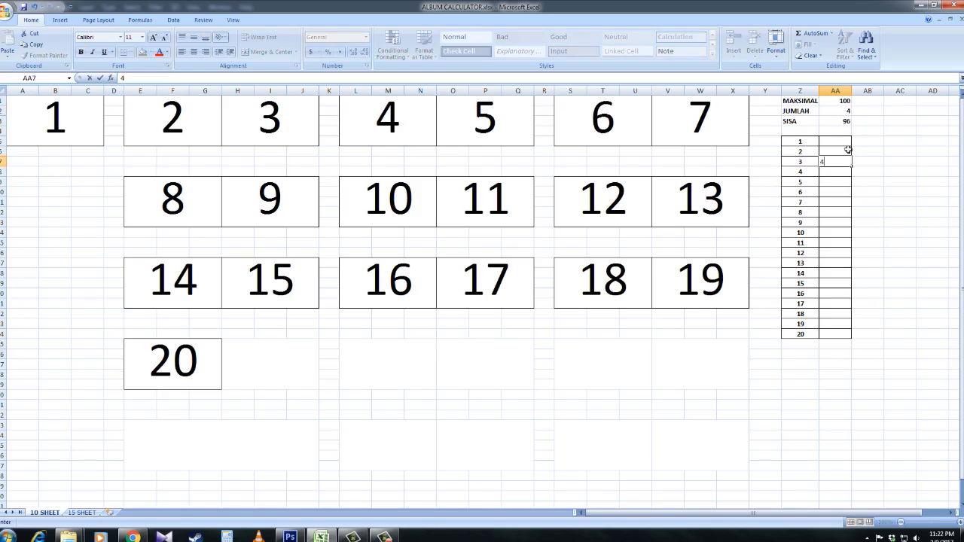
pyautogui.press('Return')
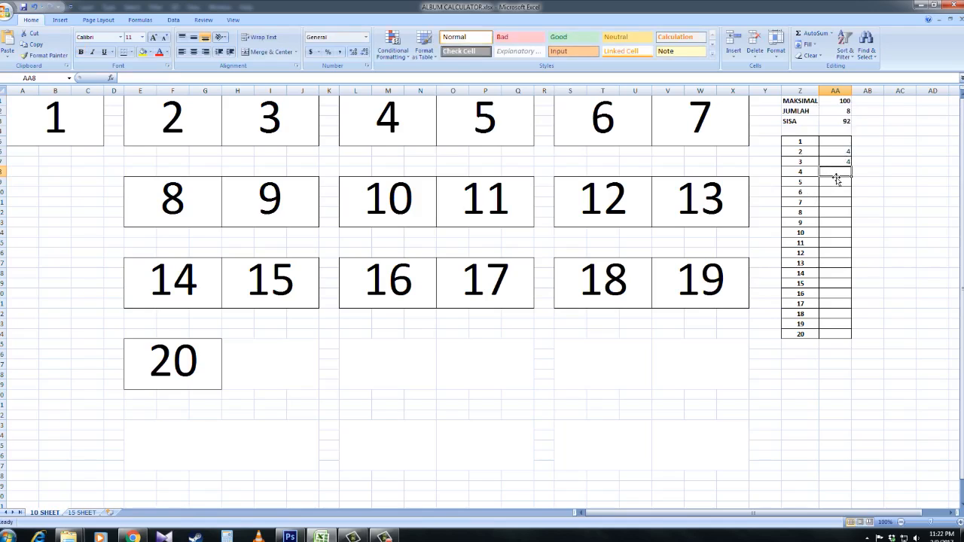
pyautogui.write('4')
pyautogui.press('Return')
pyautogui.write('4')
pyautogui.press('Return')
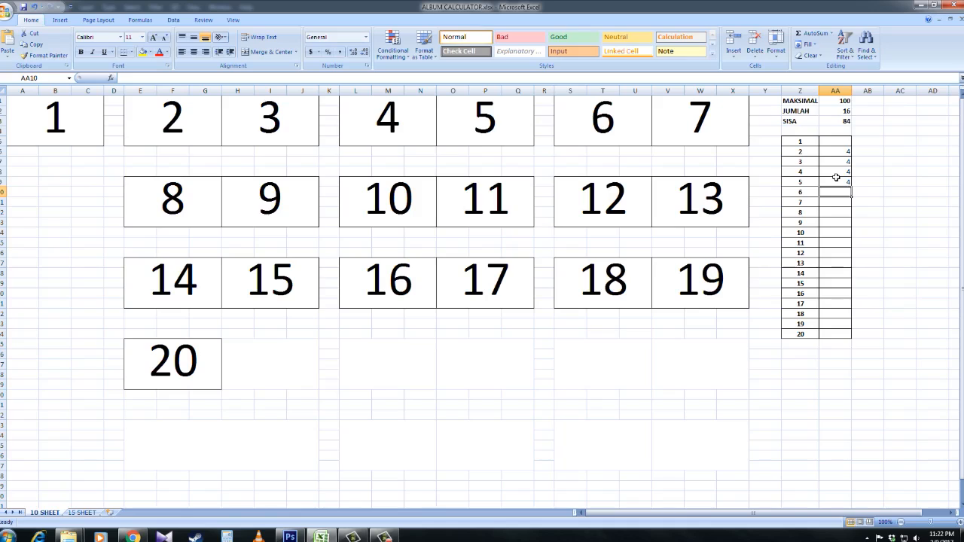
pyautogui.write('4')
pyautogui.press('Return')
pyautogui.write('4')
pyautogui.press('Return')
pyautogui.write('4')
pyautogui.press('Return')
pyautogui.write('4')
pyautogui.press('Return')
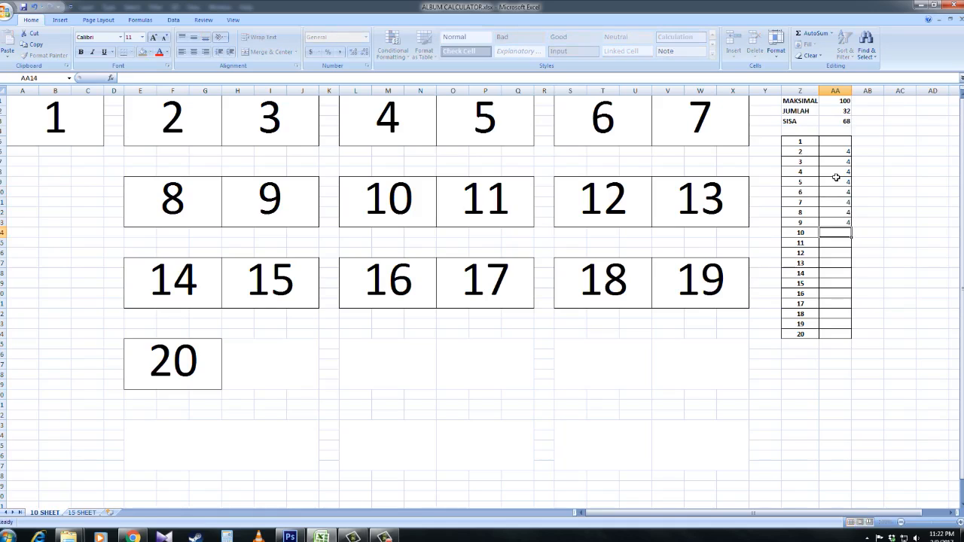
# Enter 4 photos for each of album pages 10 to 20 in the page table.
pyautogui.click(837, 326)
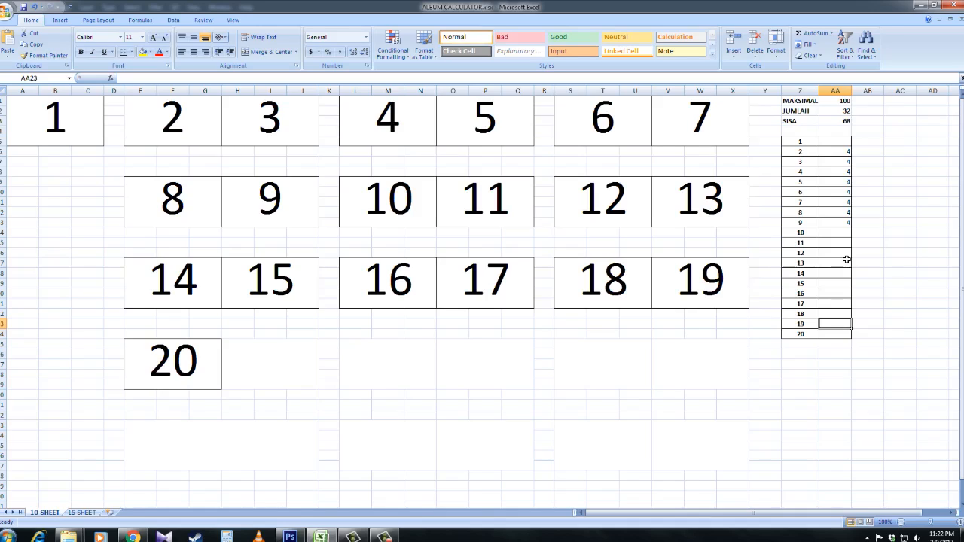
pyautogui.click(839, 233)
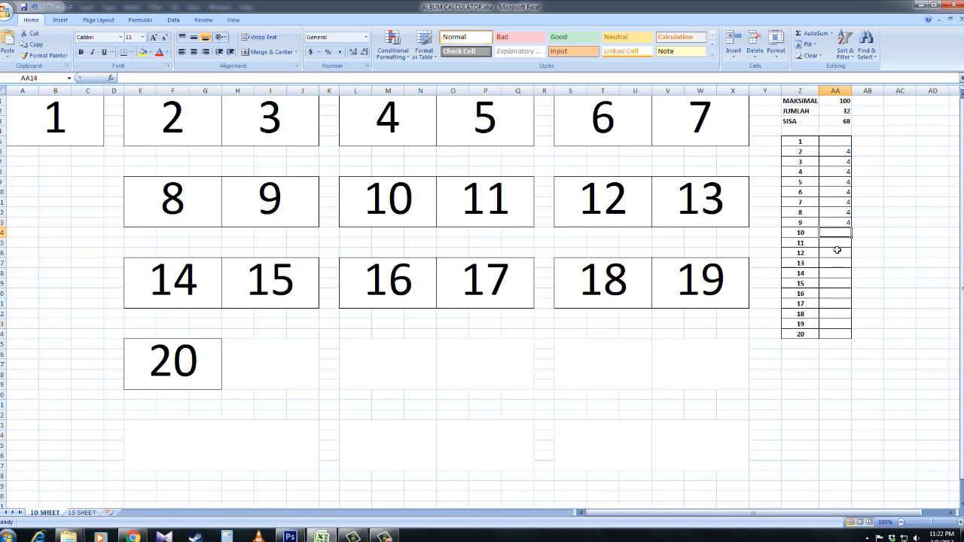
pyautogui.write('4')
pyautogui.press('Return')
pyautogui.write('4')
pyautogui.press('Return')
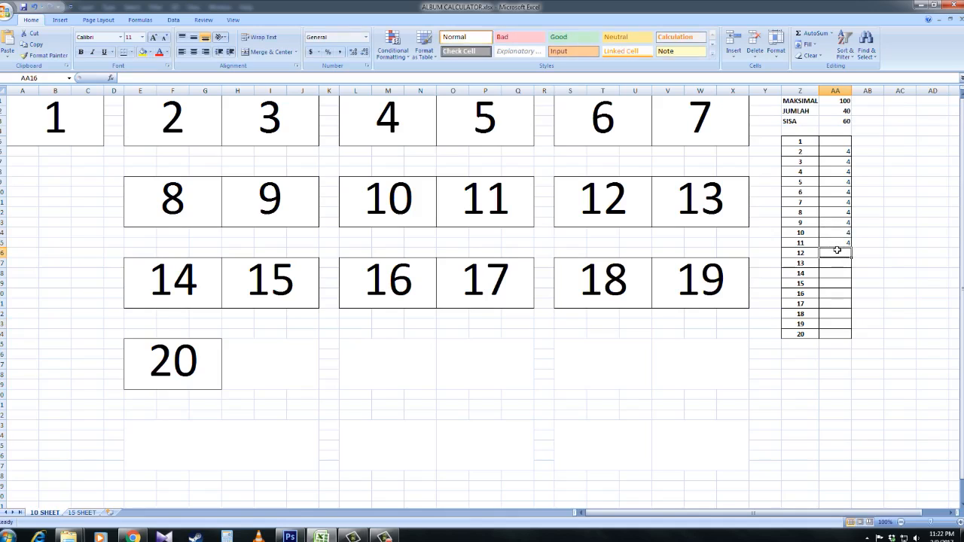
pyautogui.write('4')
pyautogui.press('Return')
pyautogui.write('4')
pyautogui.press('Return')
pyautogui.write('4')
pyautogui.press('Return')
pyautogui.write('4')
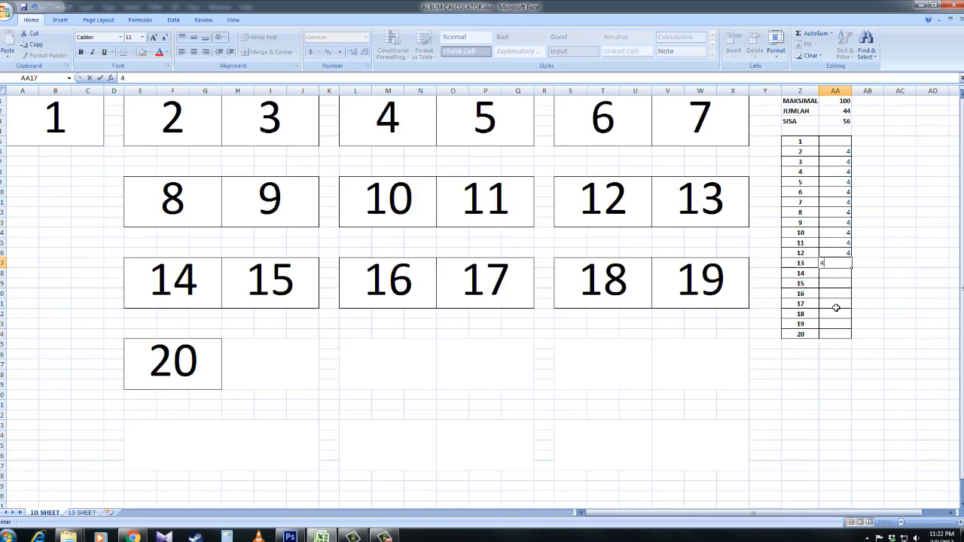
pyautogui.press('Return')
pyautogui.write('4 4 4 4 4')
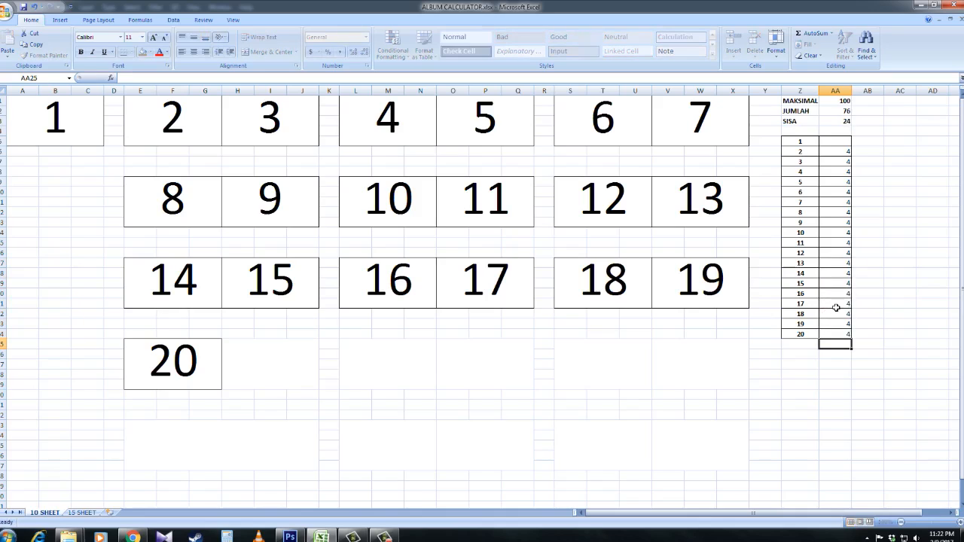
# Check the JUMLAH total formula in cell AA2 and minimize the workbook to return to Photoshop.
pyautogui.click(845, 112)
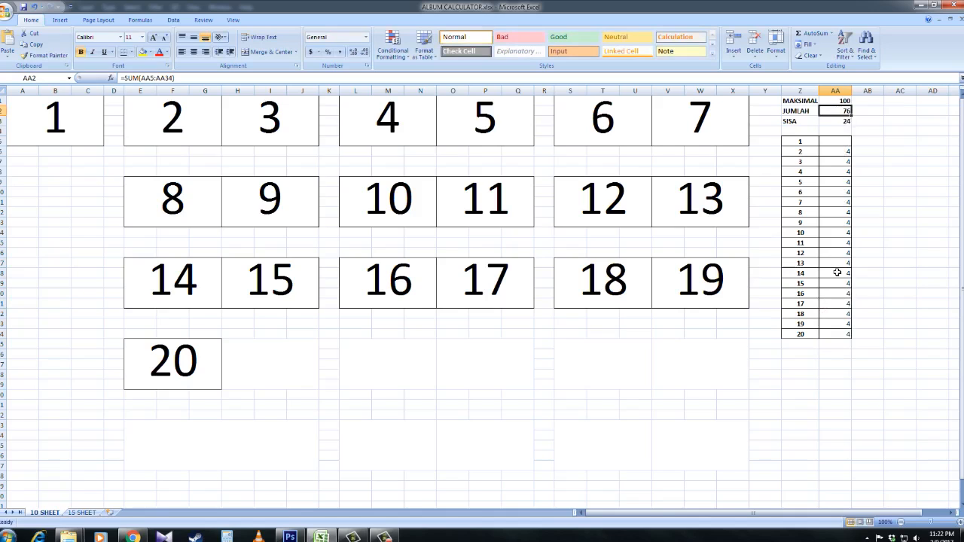
pyautogui.click(734, 335)
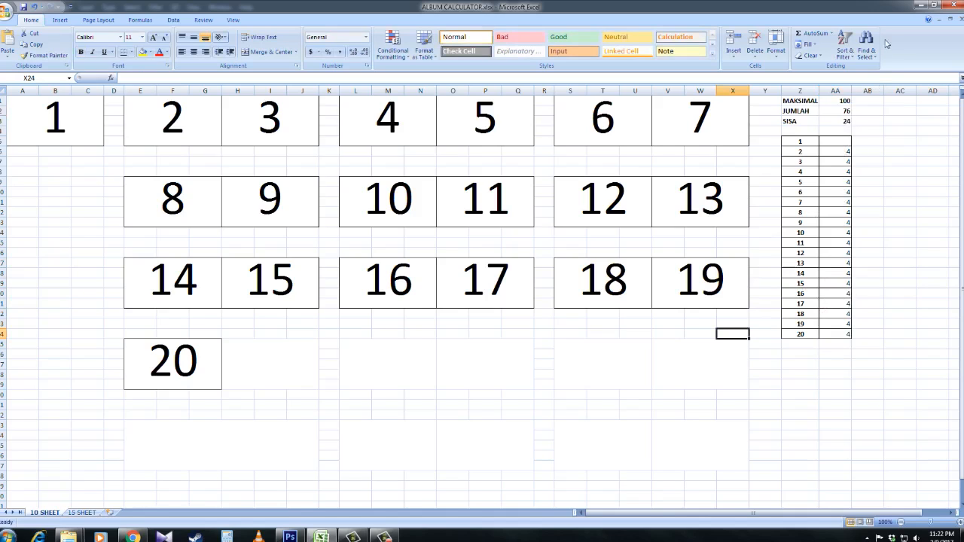
pyautogui.click(921, 6)
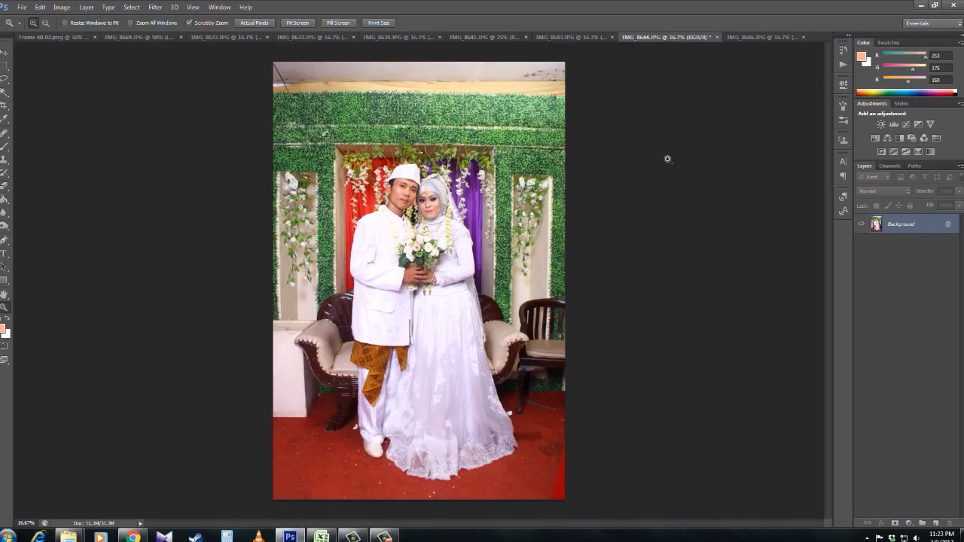
# Switch to Windows Explorer, go up from the ORIGINAL folder to the wedding job folder and open CETAK.
pyautogui.moveTo(69, 535)
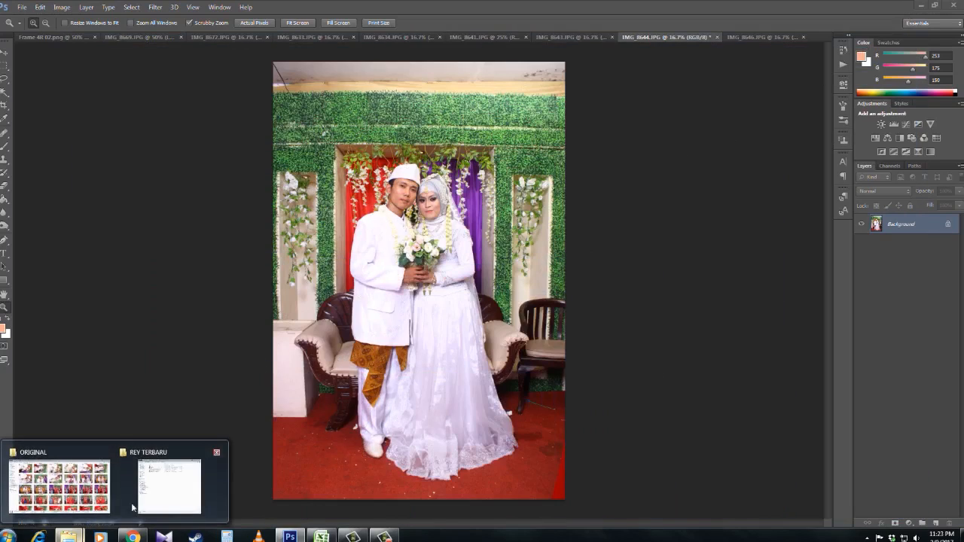
pyautogui.click(86, 487)
pyautogui.press('BackSpace')
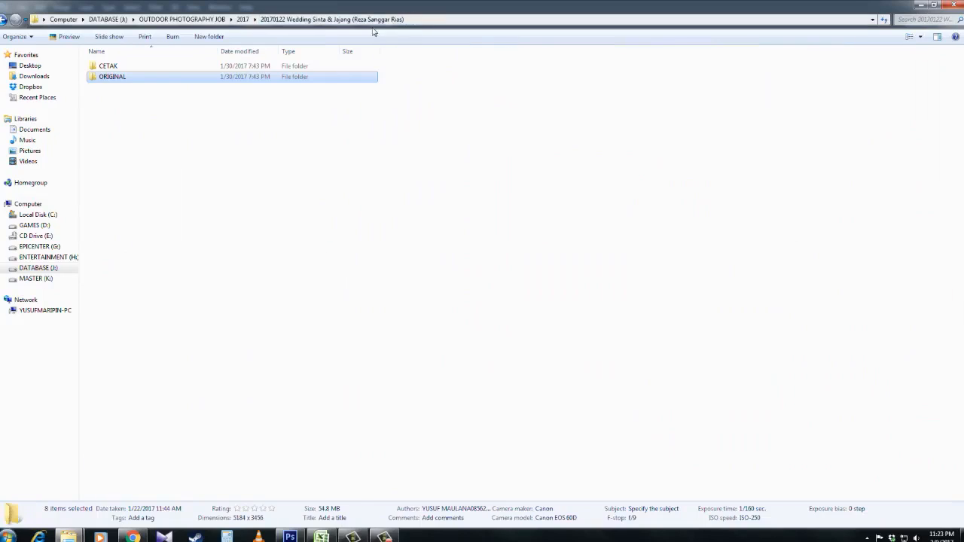
pyautogui.doubleClick(133, 68)
pyautogui.doubleClick(125, 68)
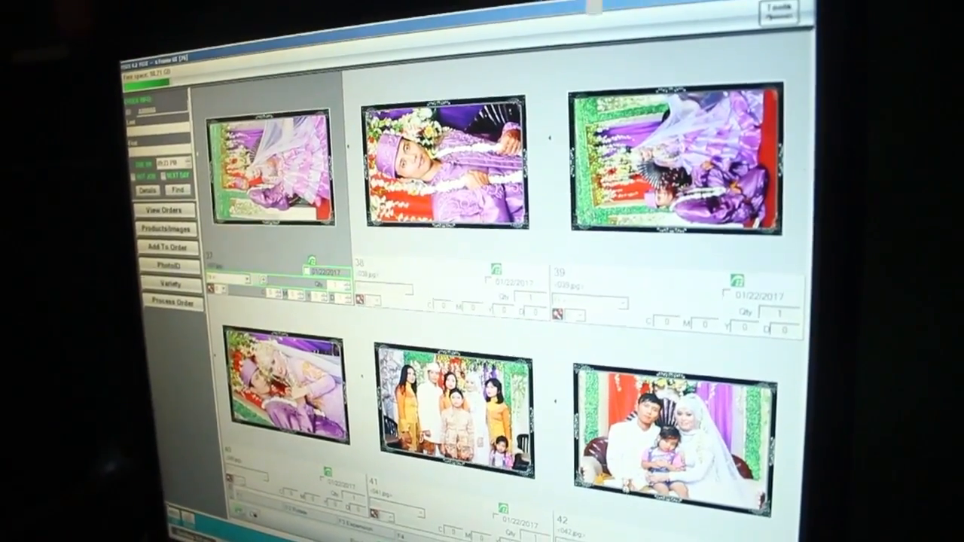
pyautogui.press('Right')
pyautogui.press('Right')
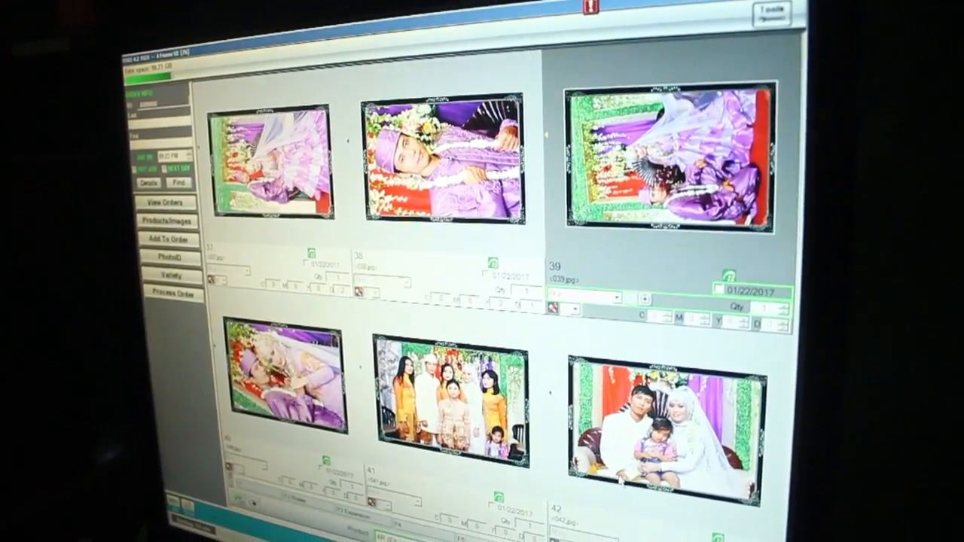